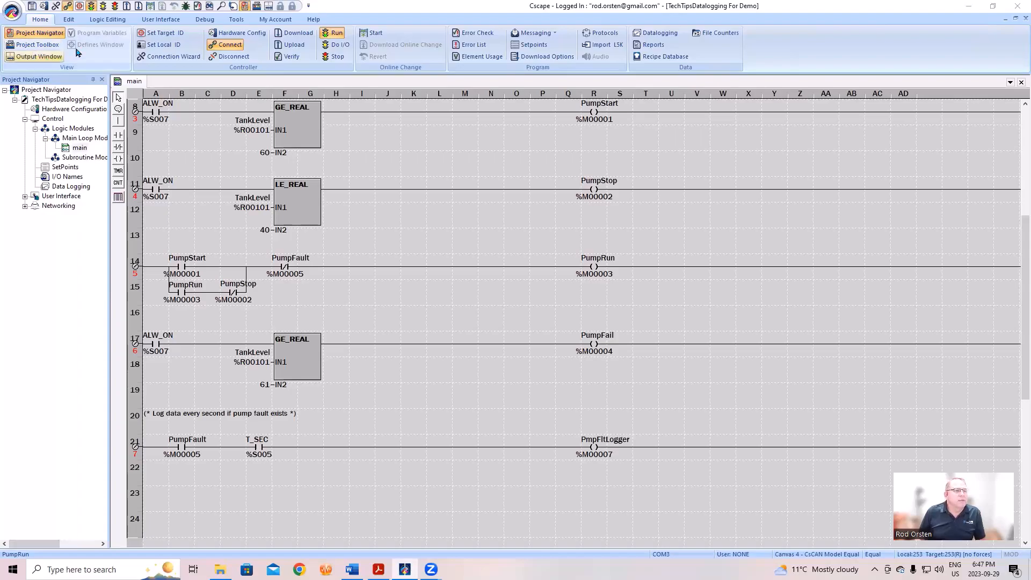
Step: Open the data watch window and check the live values of TankLevel, PumpRun, PumpFault and LogStart
click(203, 21)
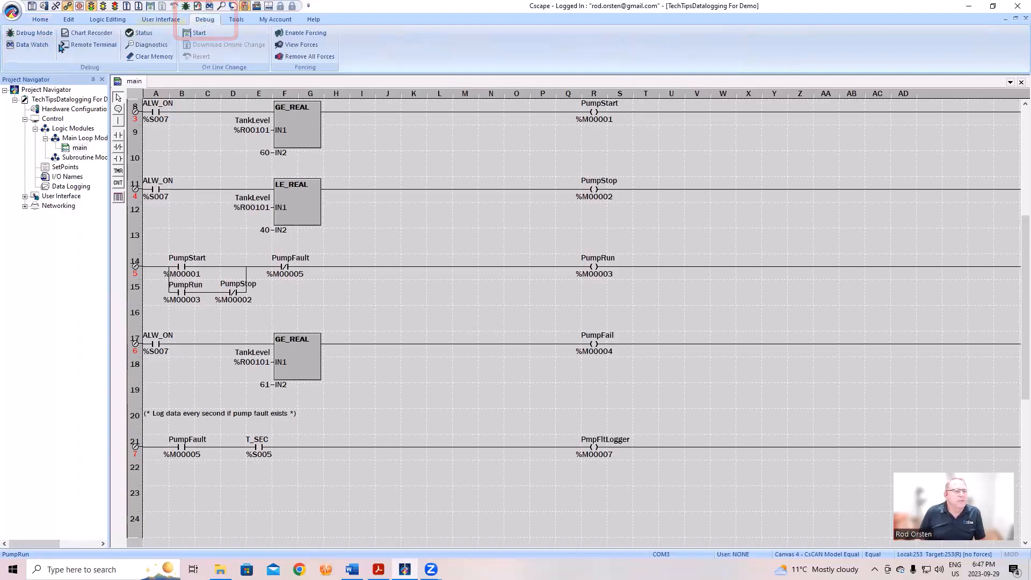
click(26, 45)
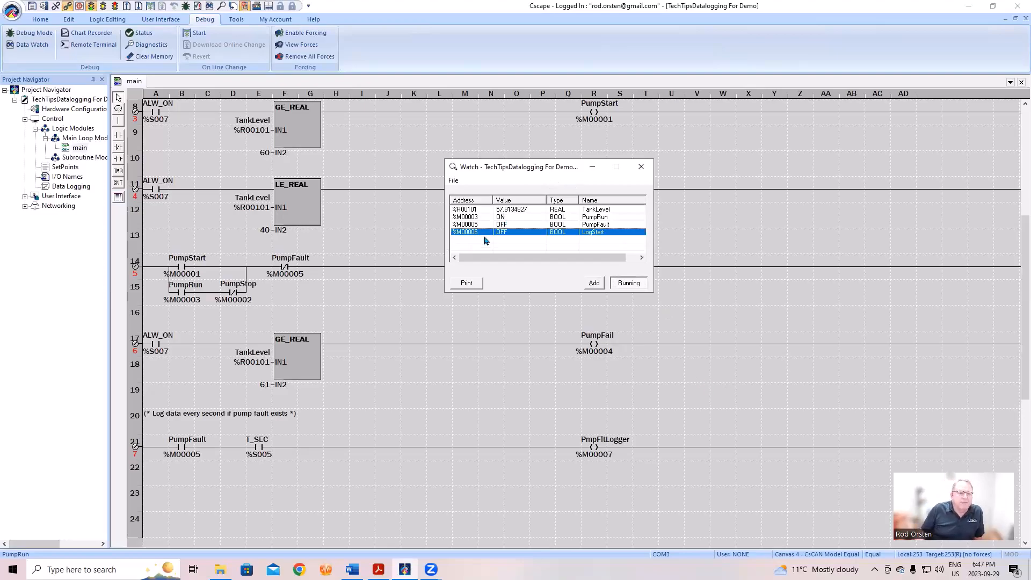
drag(520, 170, 463, 147)
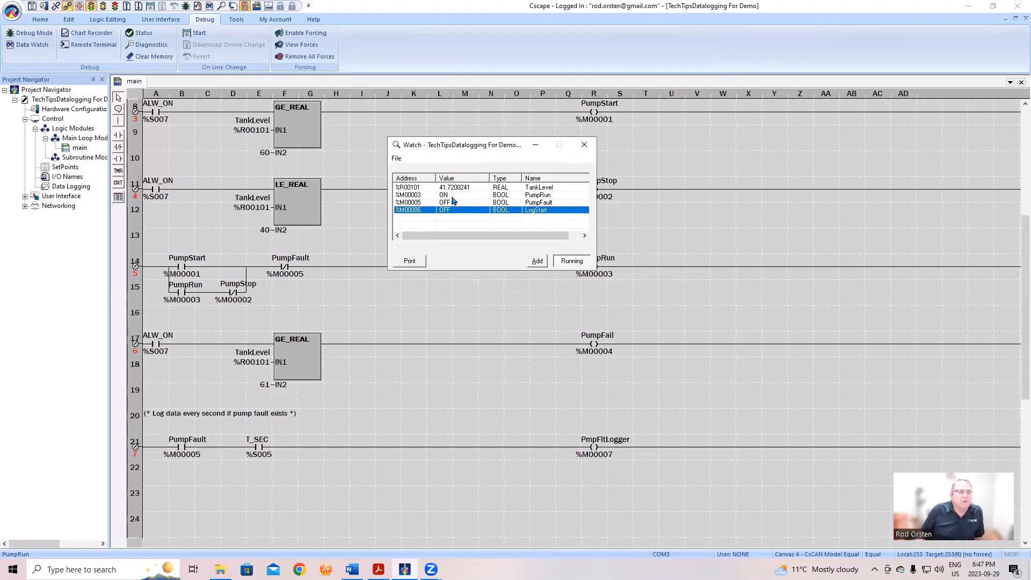
click(454, 189)
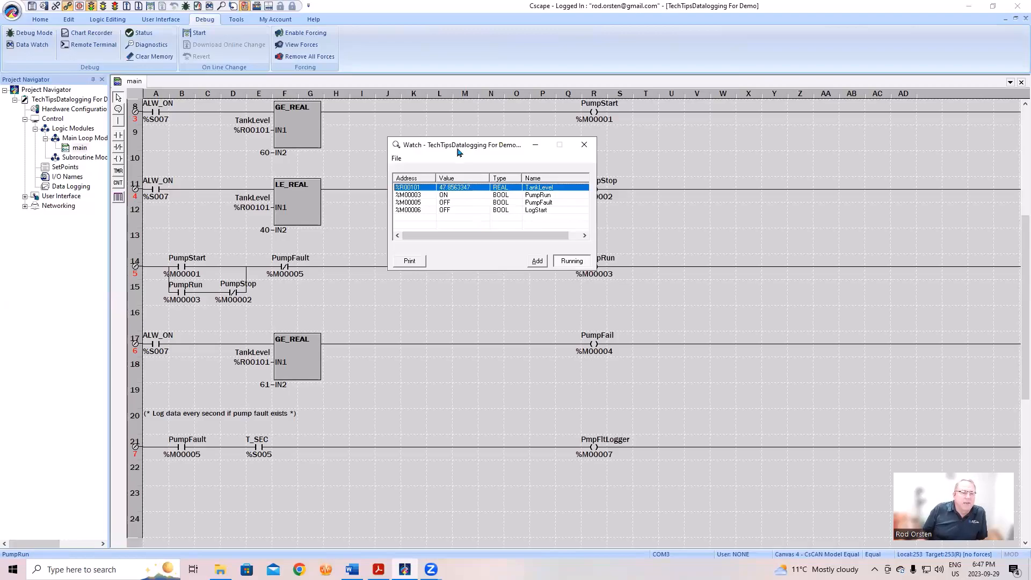
drag(462, 146, 454, 176)
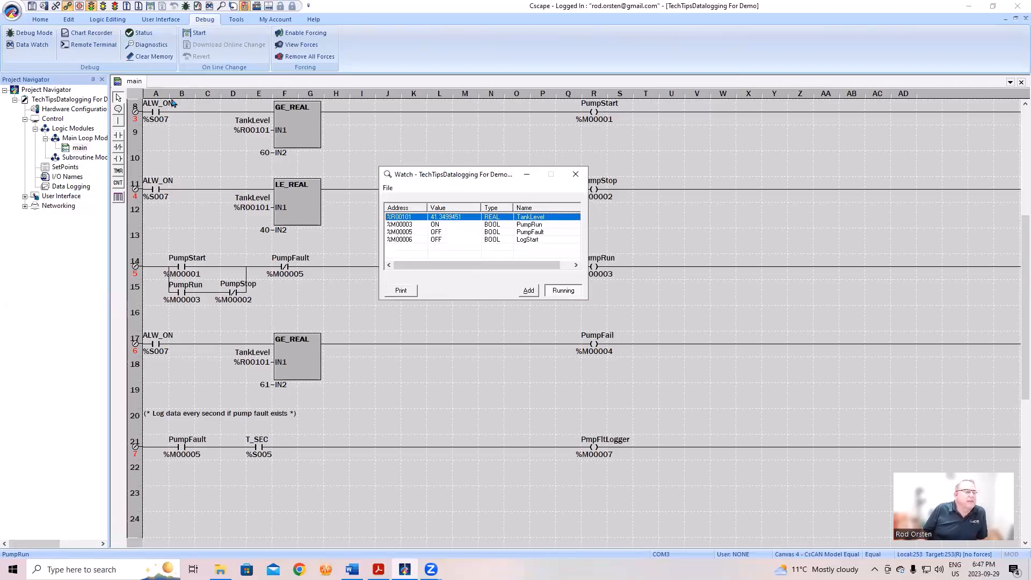
Step: Open the data log configuration for the project and enable the data log
click(41, 20)
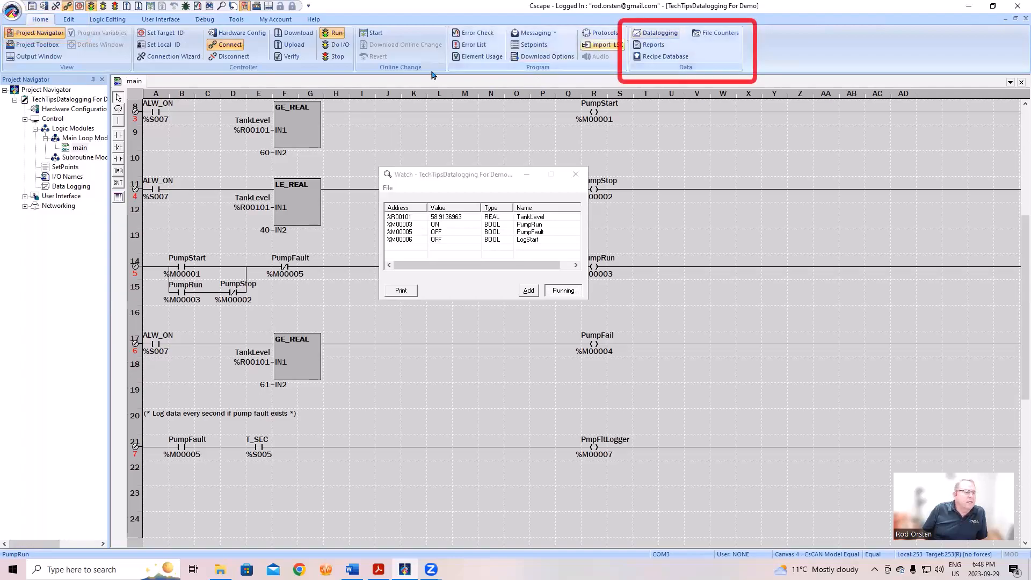
click(653, 35)
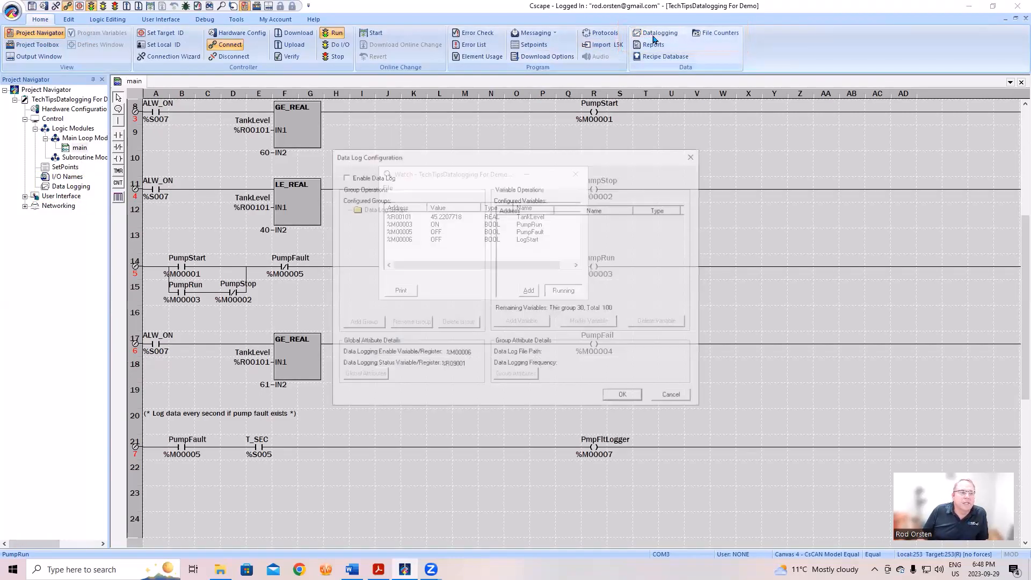
click(343, 176)
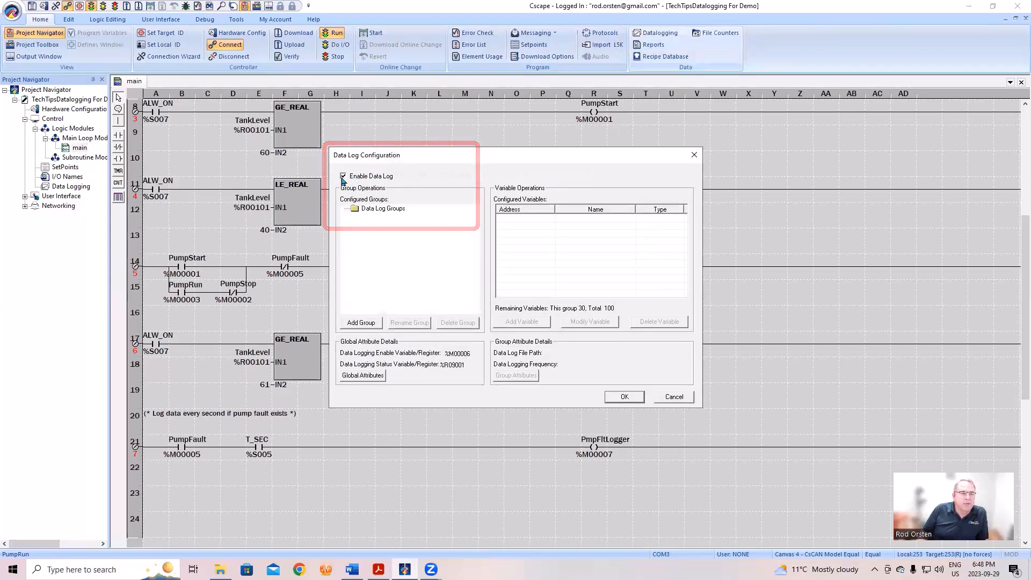
drag(505, 154, 468, 79)
click(344, 132)
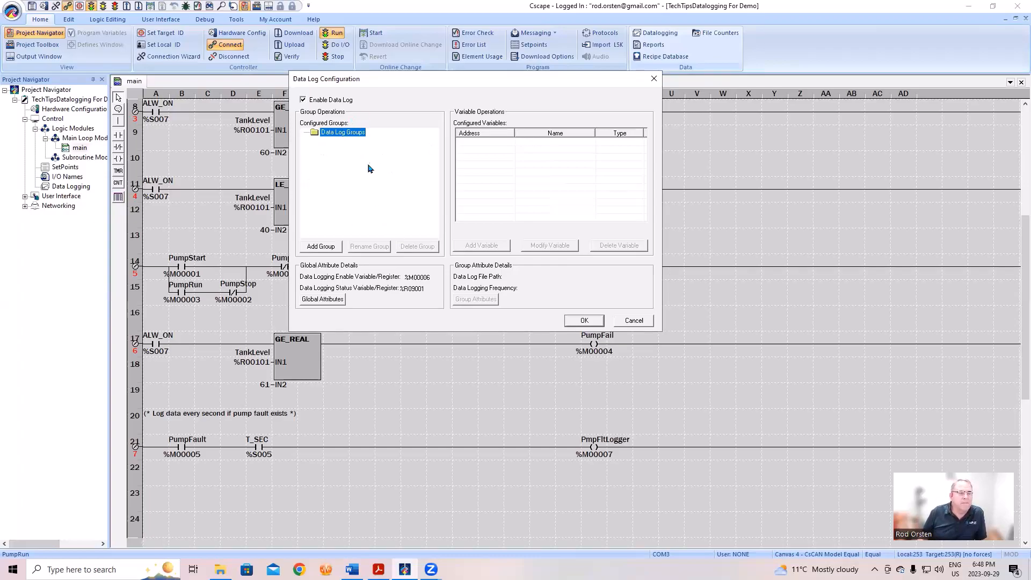
Step: Review the data log's global status register and global enable register, and accept them as they are
click(329, 304)
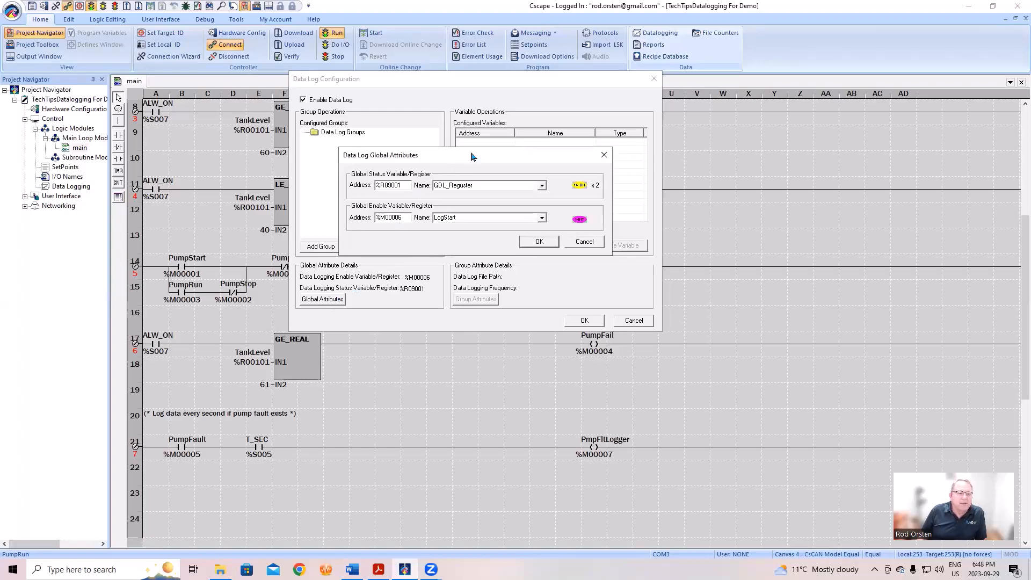
drag(471, 155, 371, 155)
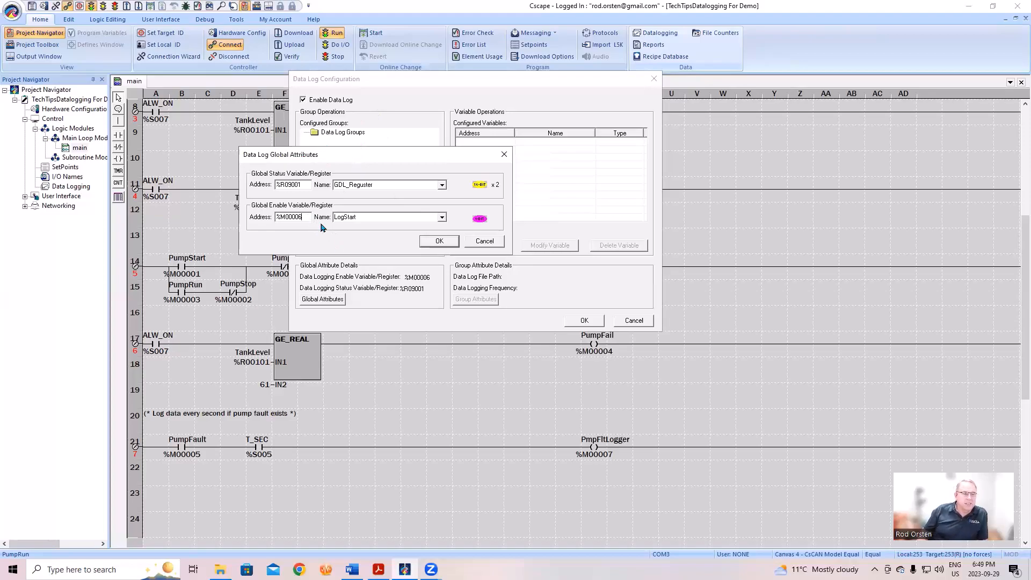
click(431, 242)
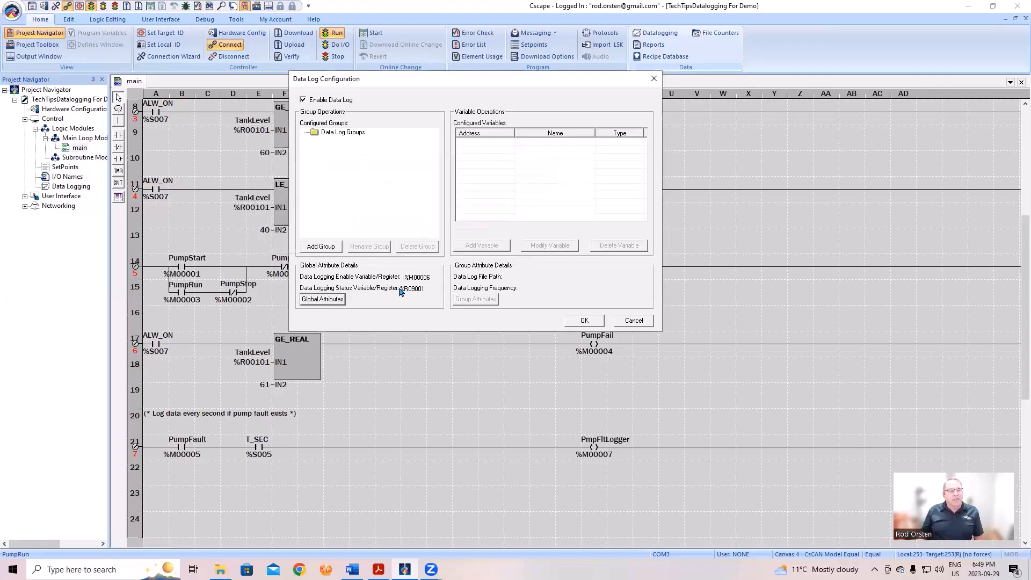
Step: Create a data log group named TankPump and add the TankLevel variable at address 101r to it as REAL
click(324, 249)
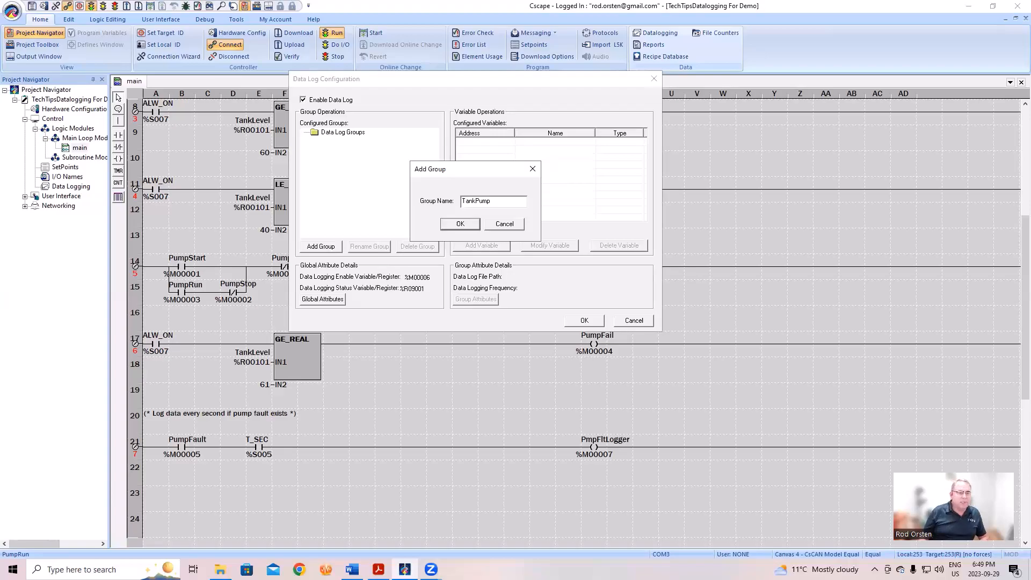
click(460, 224)
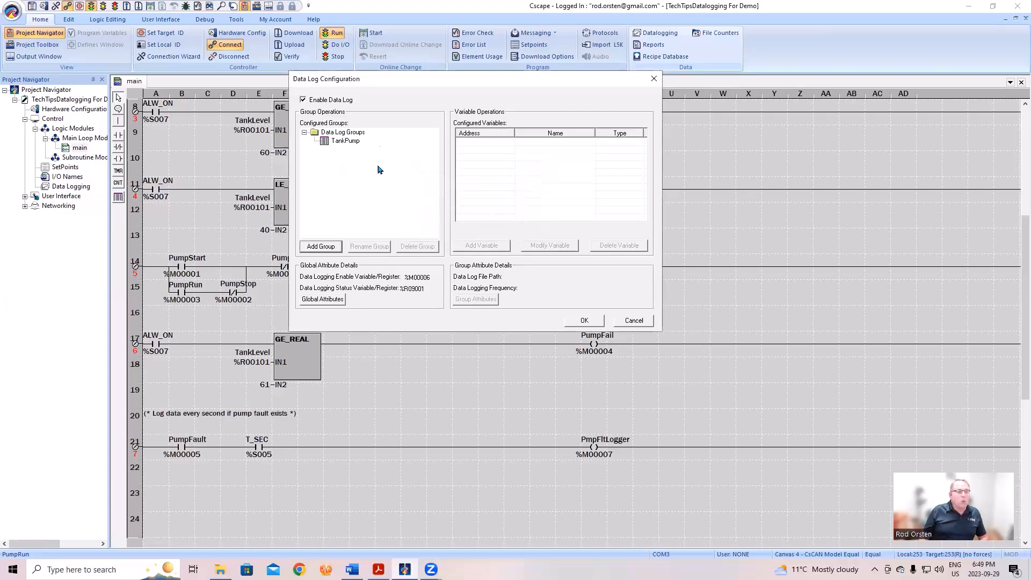
click(344, 141)
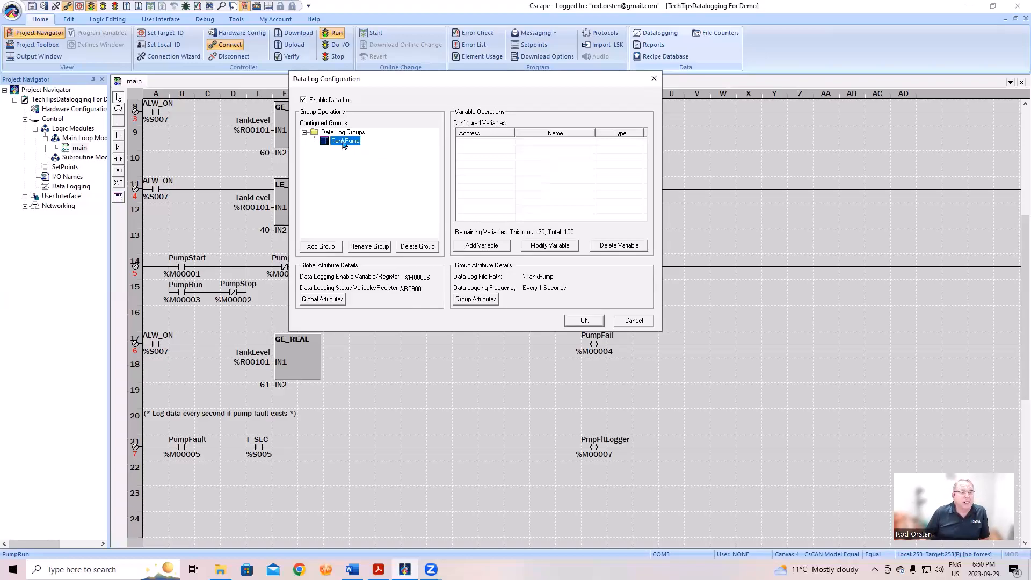
click(486, 245)
click(448, 218)
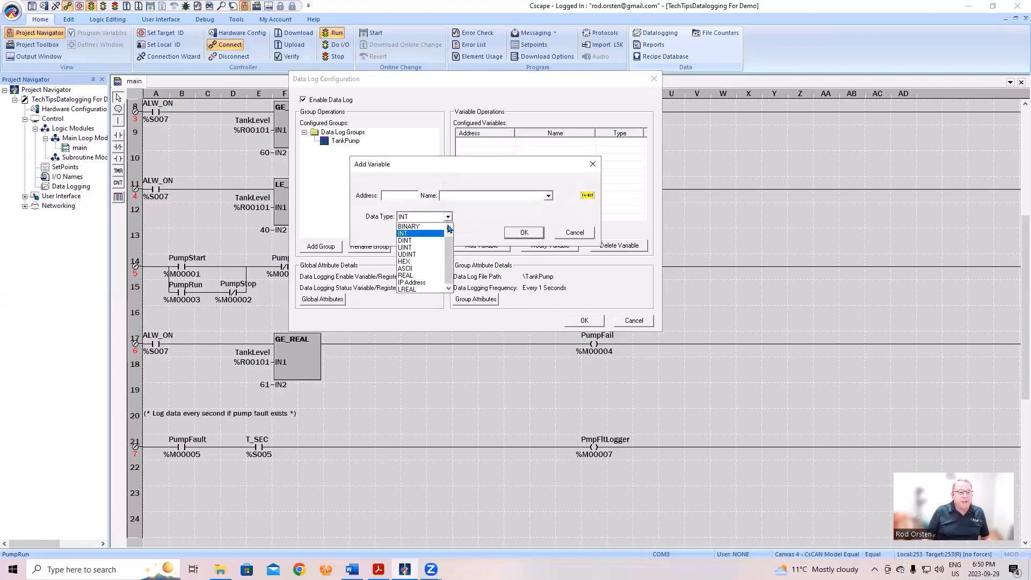
click(422, 275)
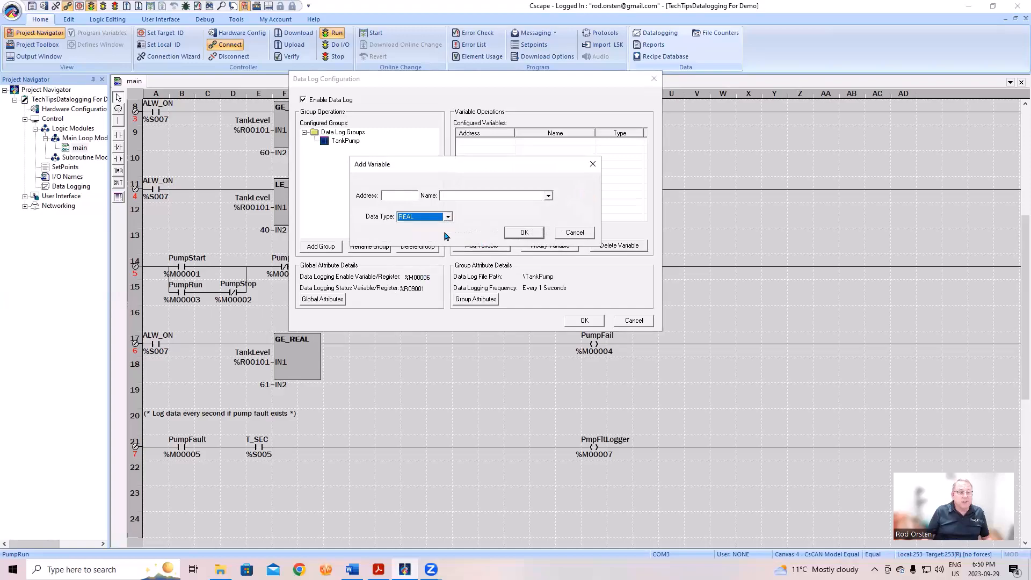
click(400, 195)
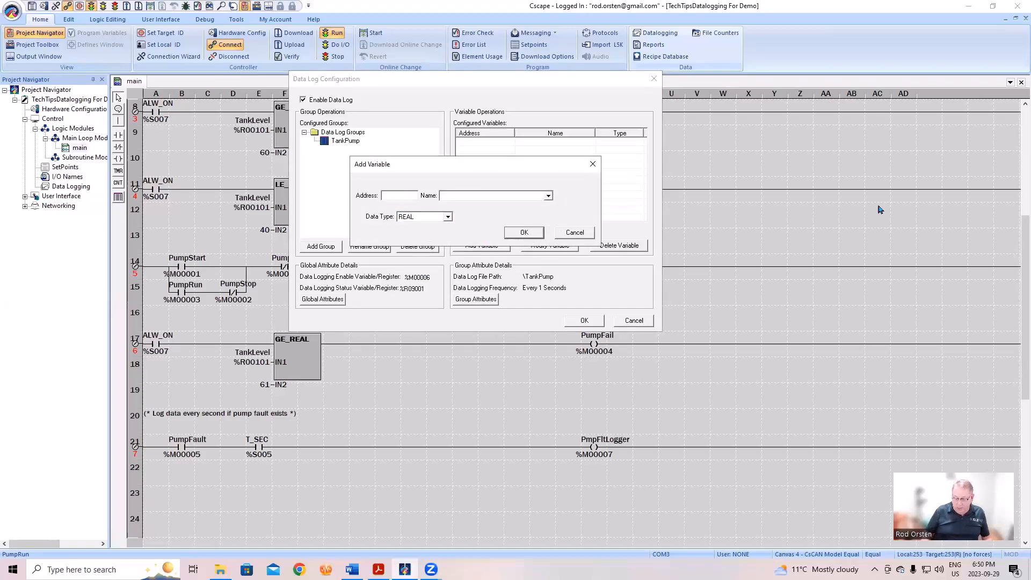
text(101r)
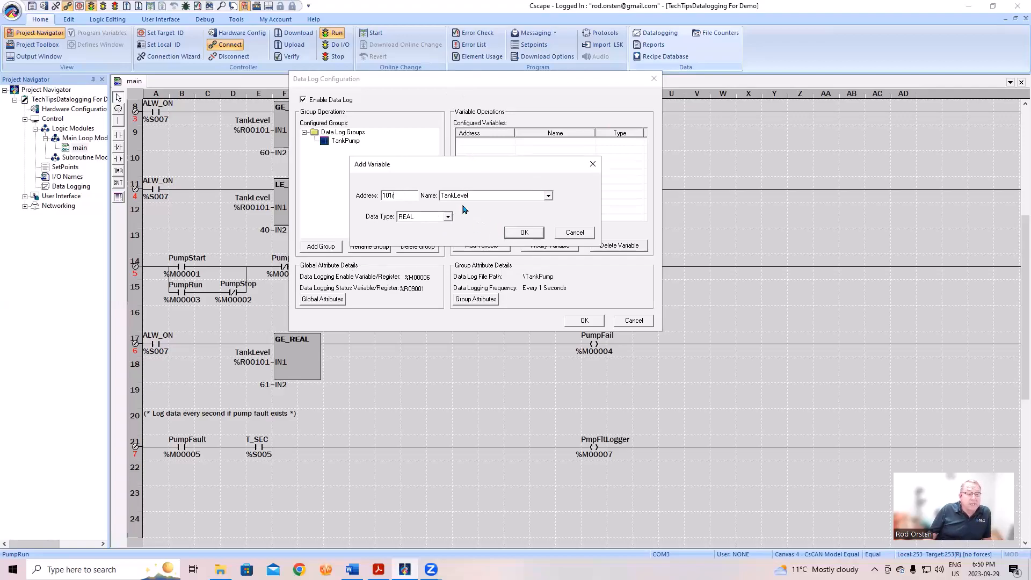
click(523, 234)
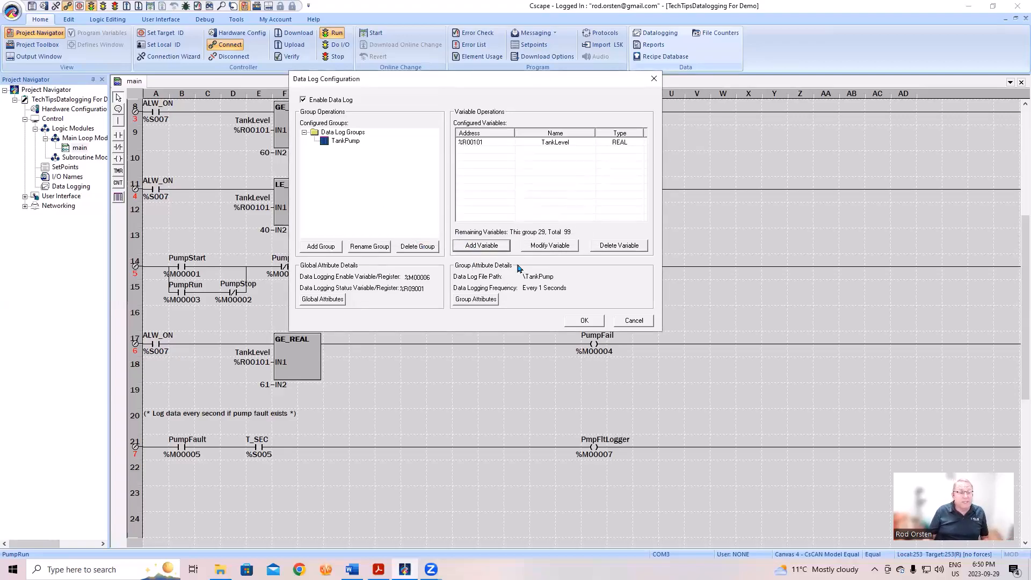
Step: Add the PumpRun variable at address 3m to the TankPump group with data type BOOLEAN
click(482, 245)
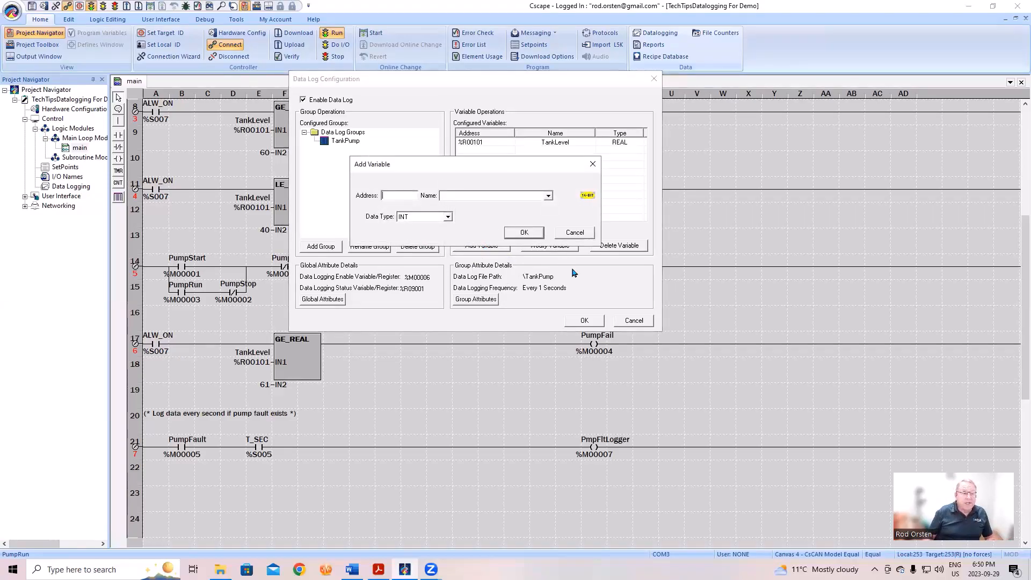
click(447, 216)
scroll(450, 228, down, 2)
click(427, 231)
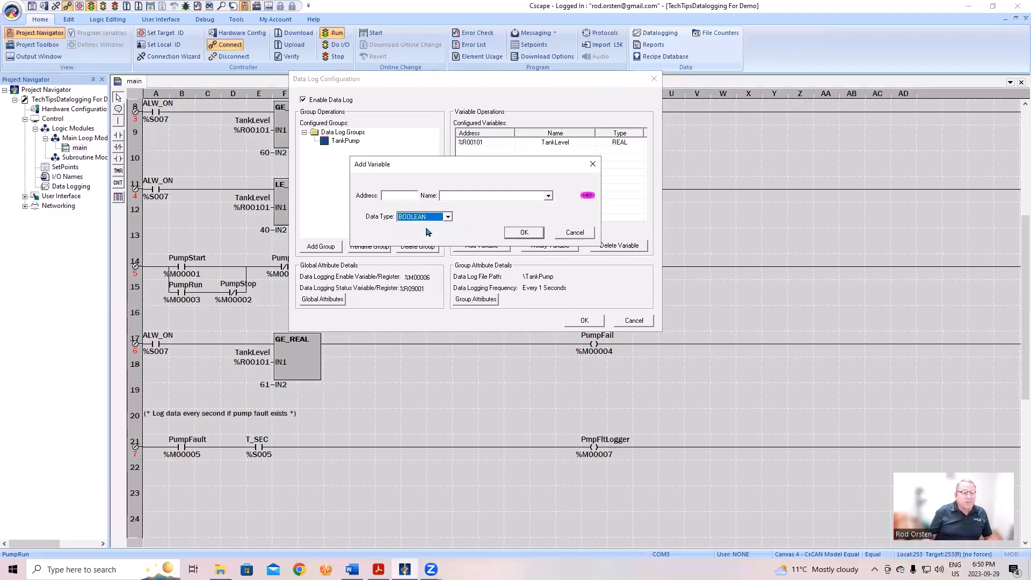
click(391, 194)
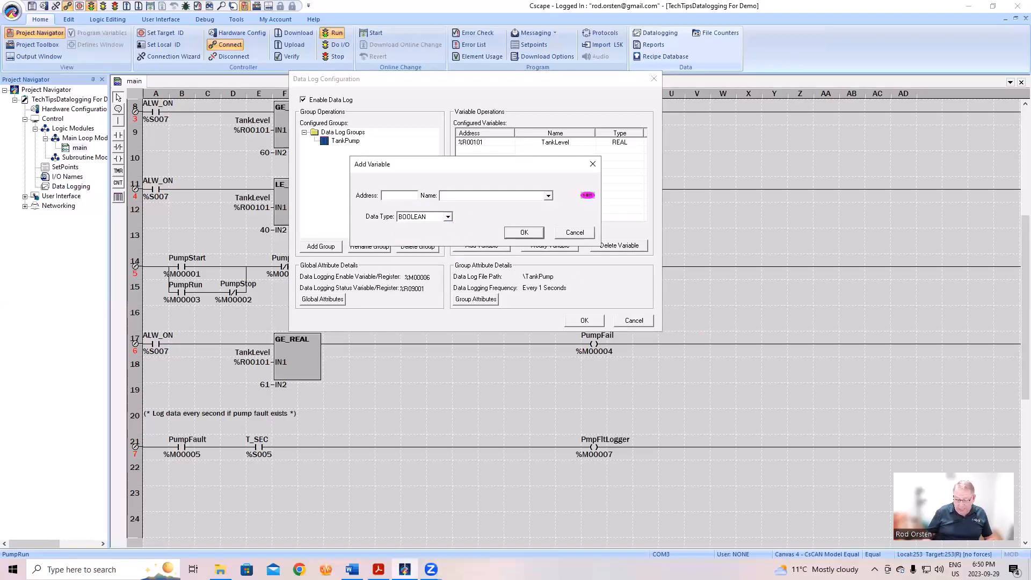
text(3m)
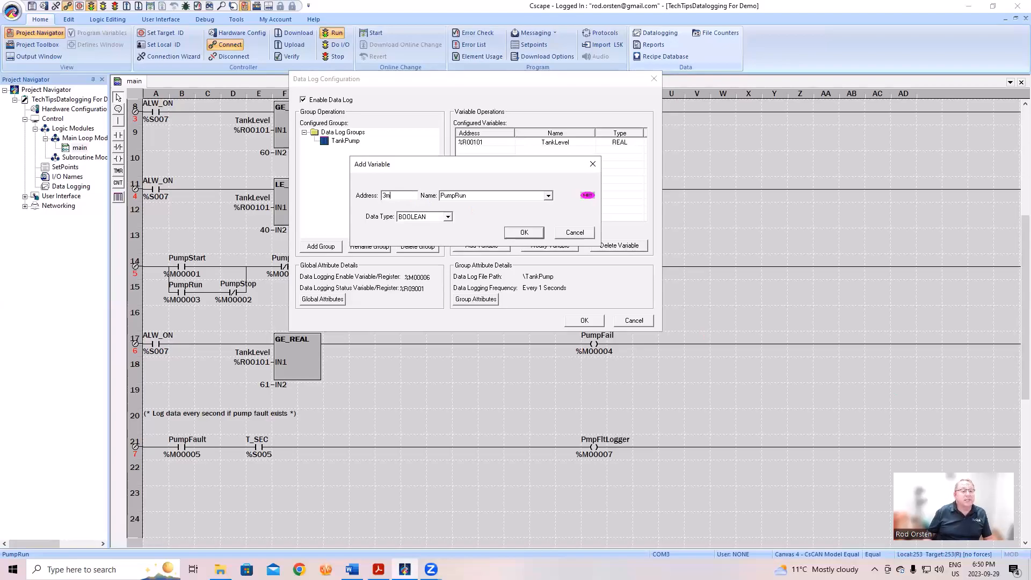
click(524, 234)
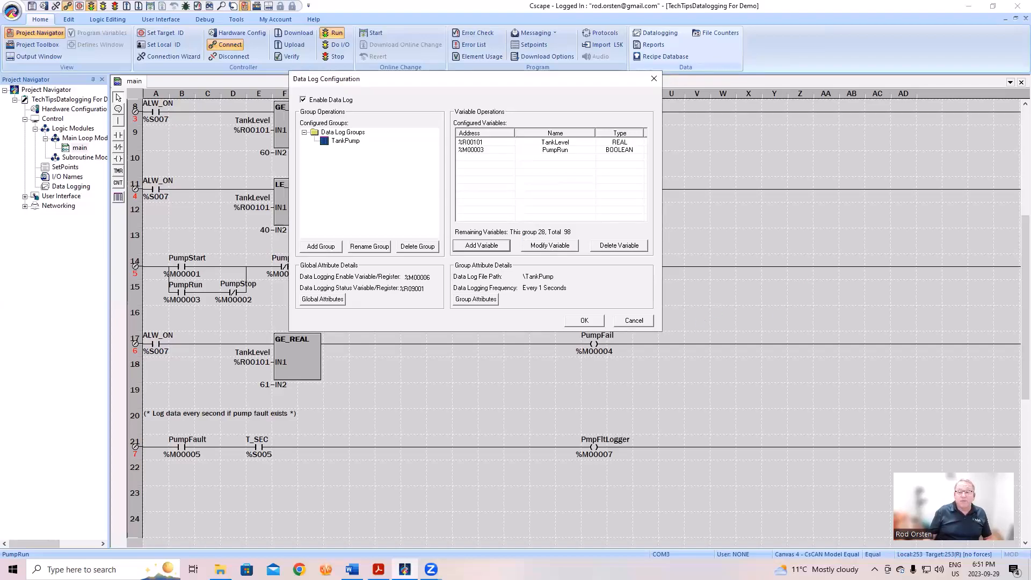
Step: Add the PumpFault variable at address 5m to the TankPump group with data type BOOLEAN
click(491, 246)
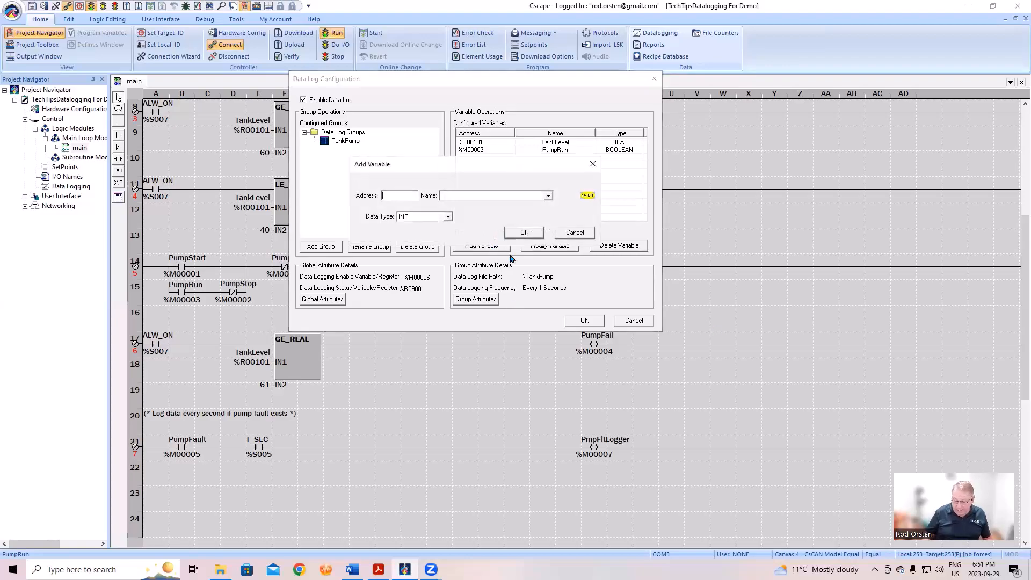
text(5m)
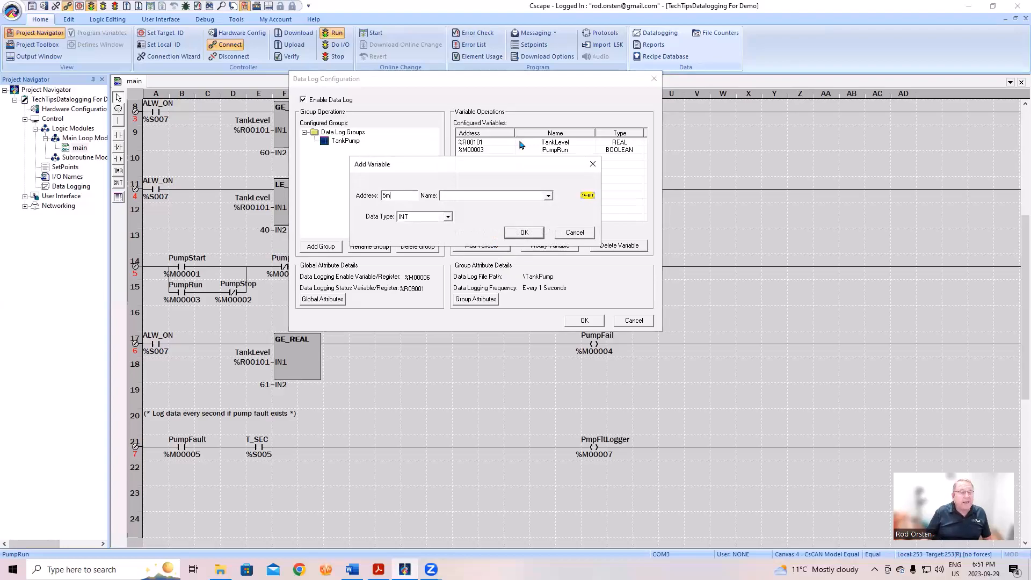
click(448, 216)
click(449, 229)
click(449, 229)
click(424, 226)
click(517, 233)
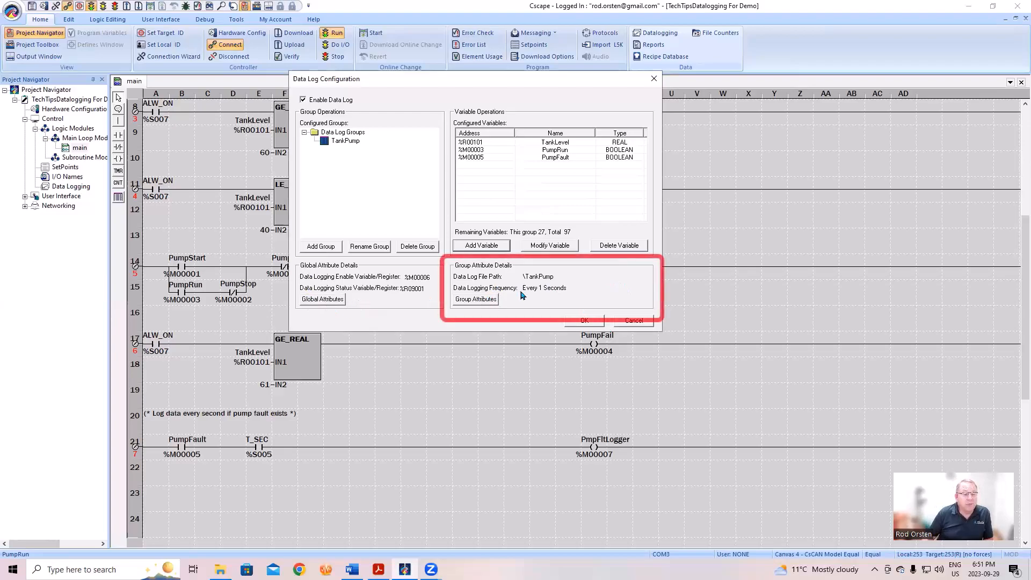
Step: Open the TankPump group's attributes and set the group status register address to 9003r
click(478, 299)
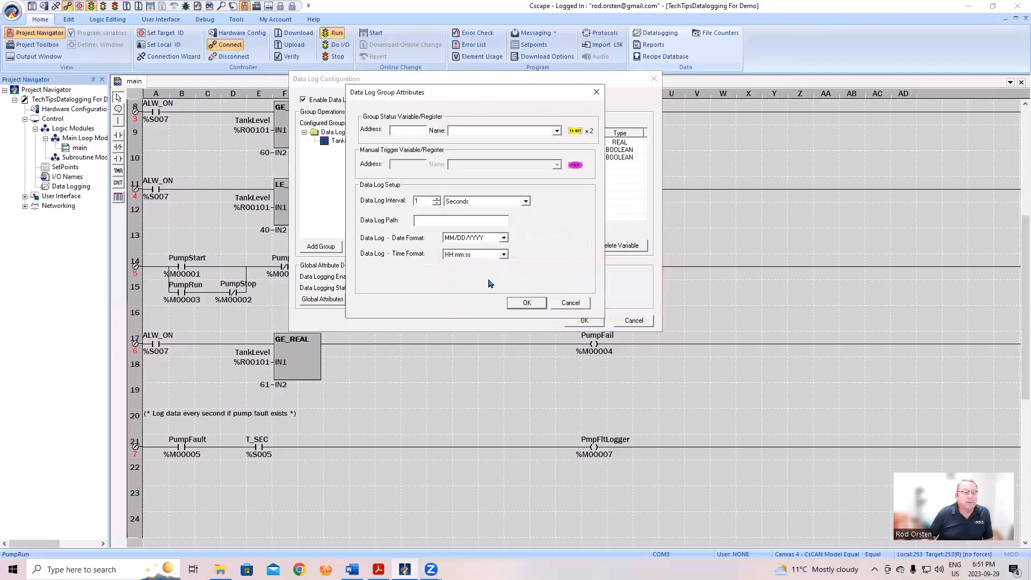
drag(468, 90, 402, 92)
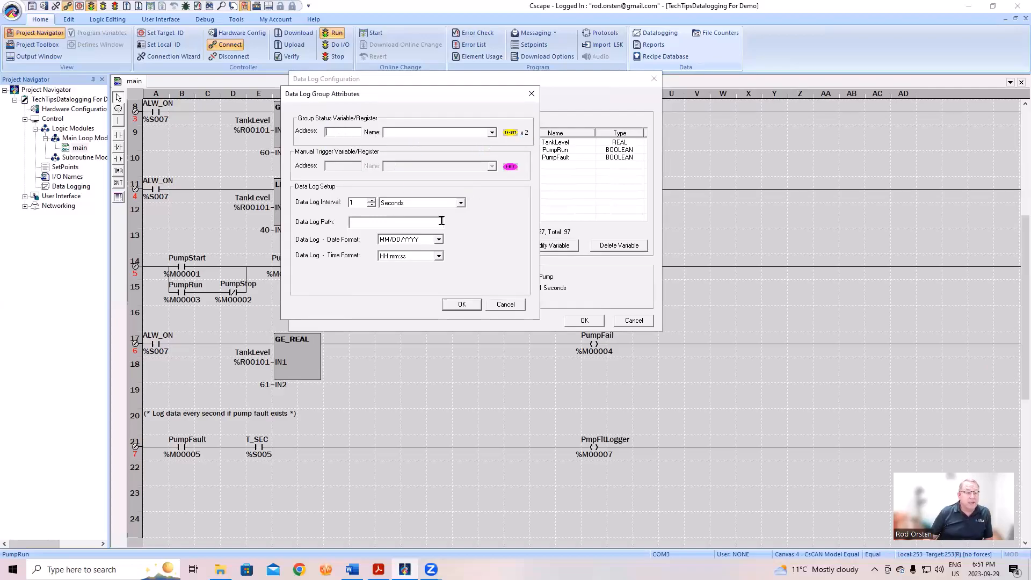
text(%)
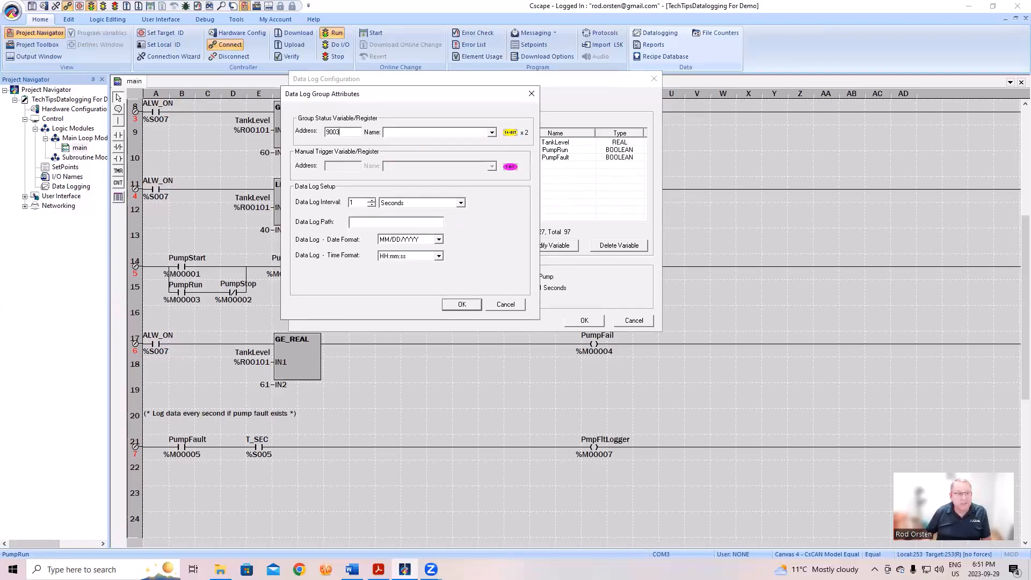
text(r)
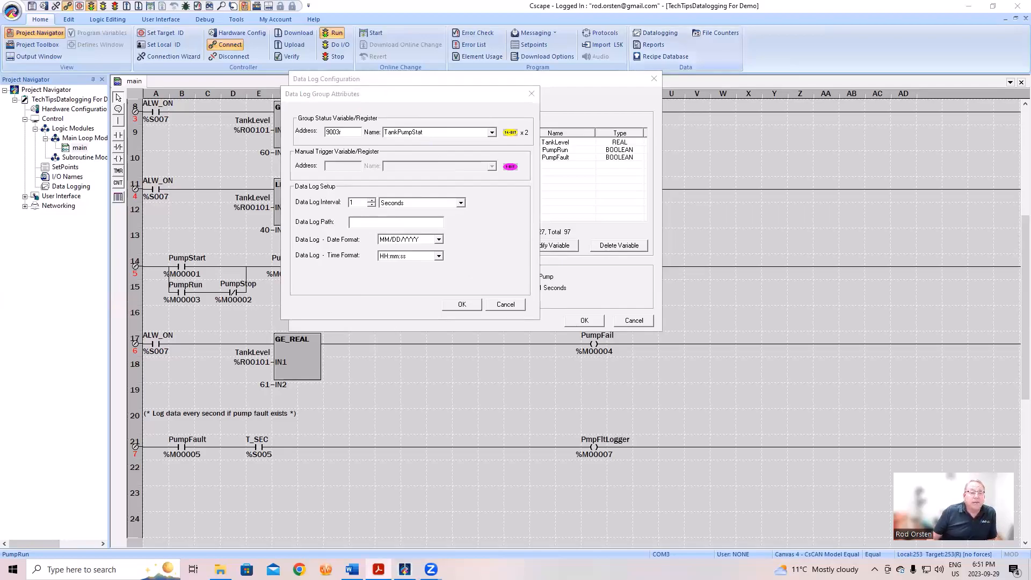
Step: Consult the global and group status register tables in the PDF document and return to the group attributes
drag(751, 0, 750, 19)
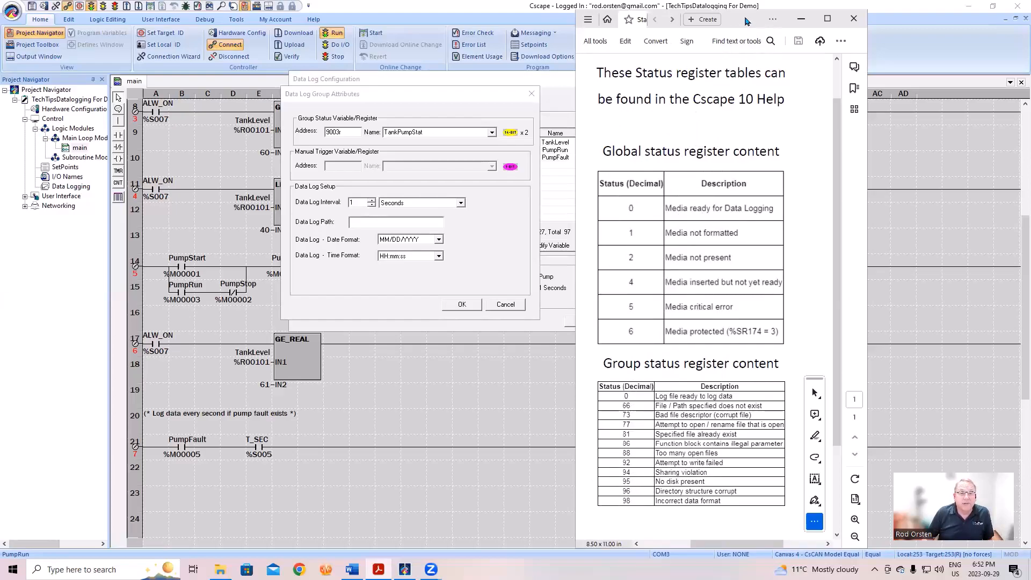
click(801, 19)
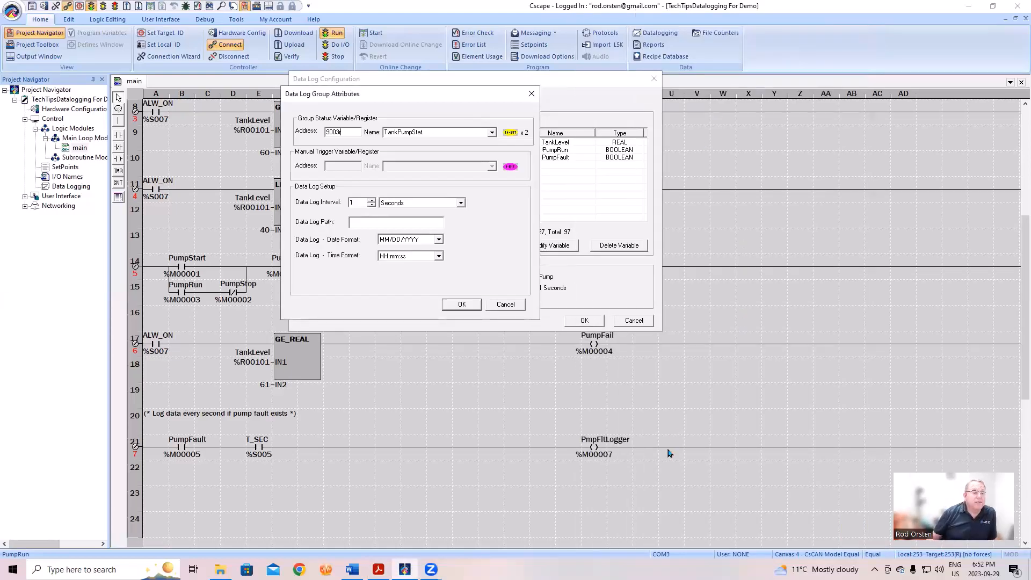
Step: Set the TankPump group's data log interval to 10 seconds and accept the group attributes
click(355, 204)
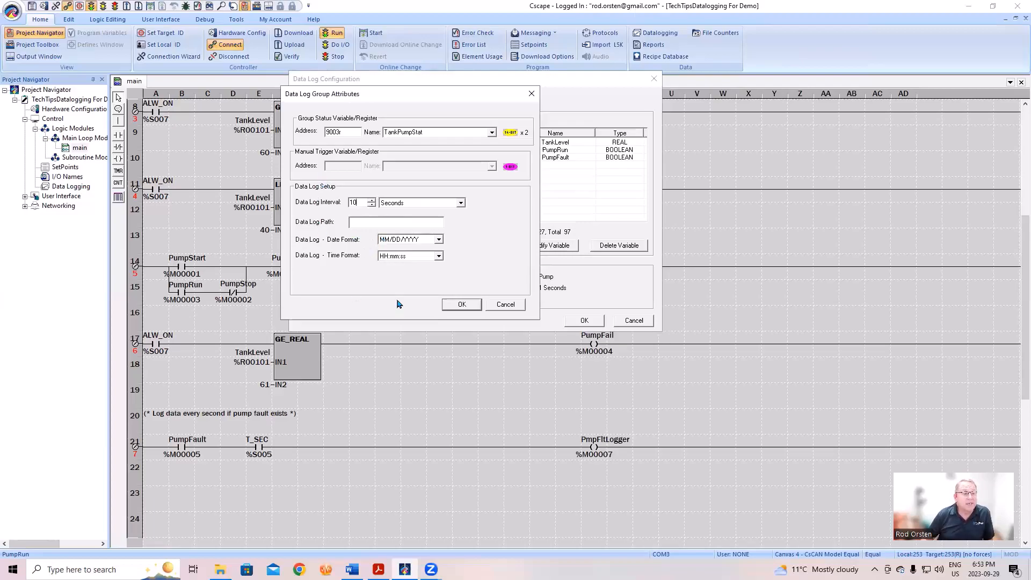
click(462, 305)
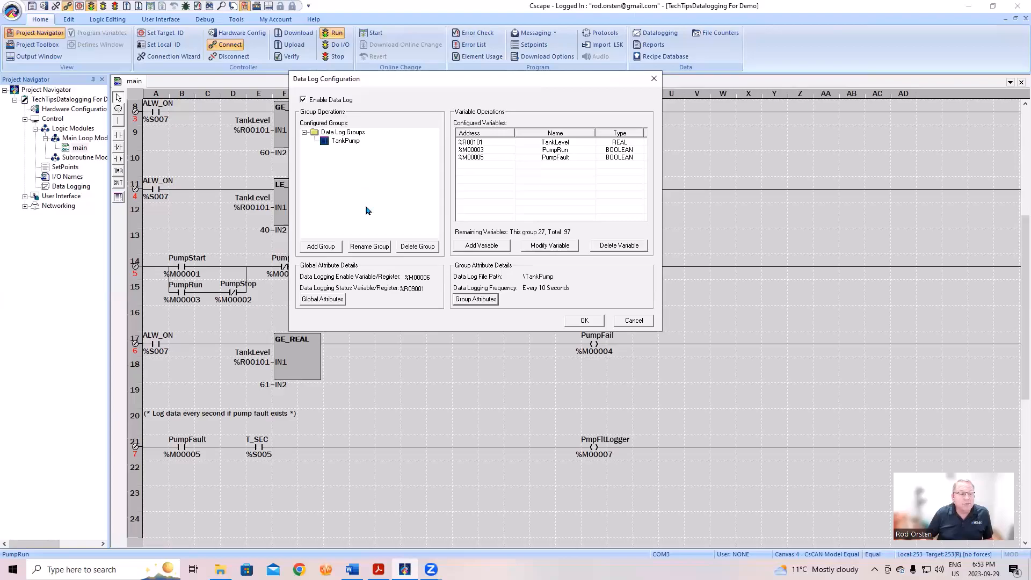
Step: Add a second data log group named PumpFail and select it in the configured groups
click(319, 247)
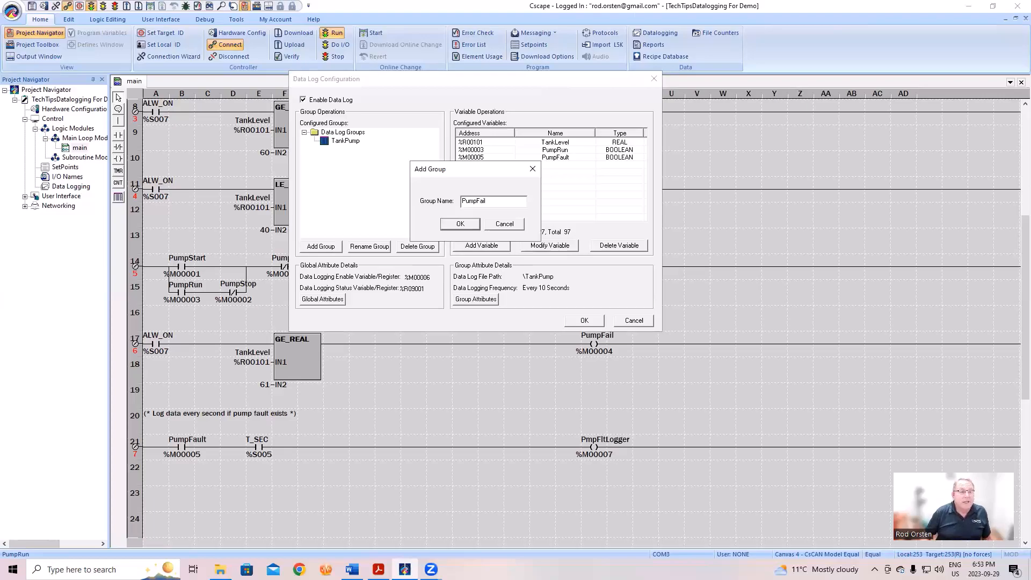
click(460, 224)
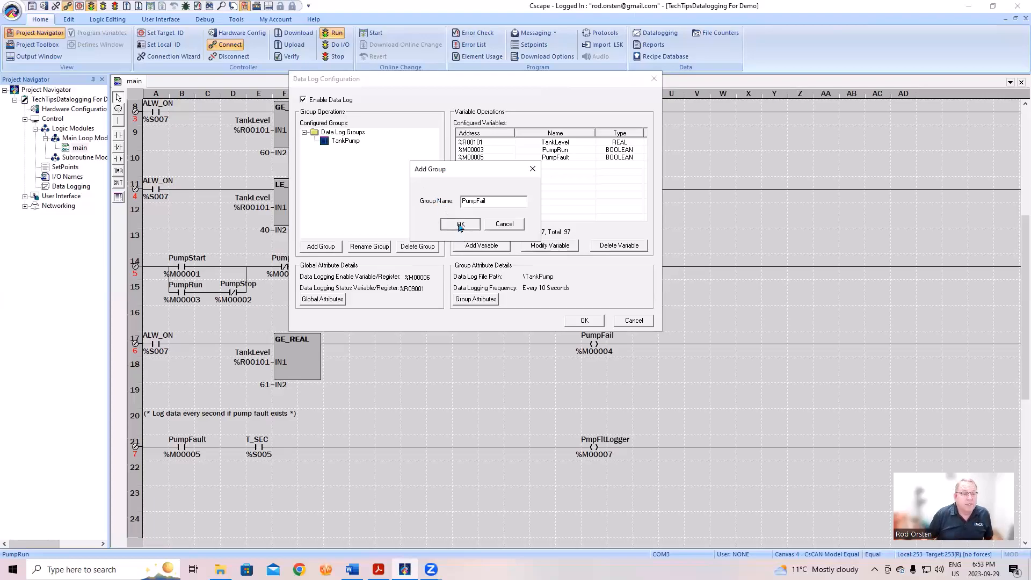
click(342, 150)
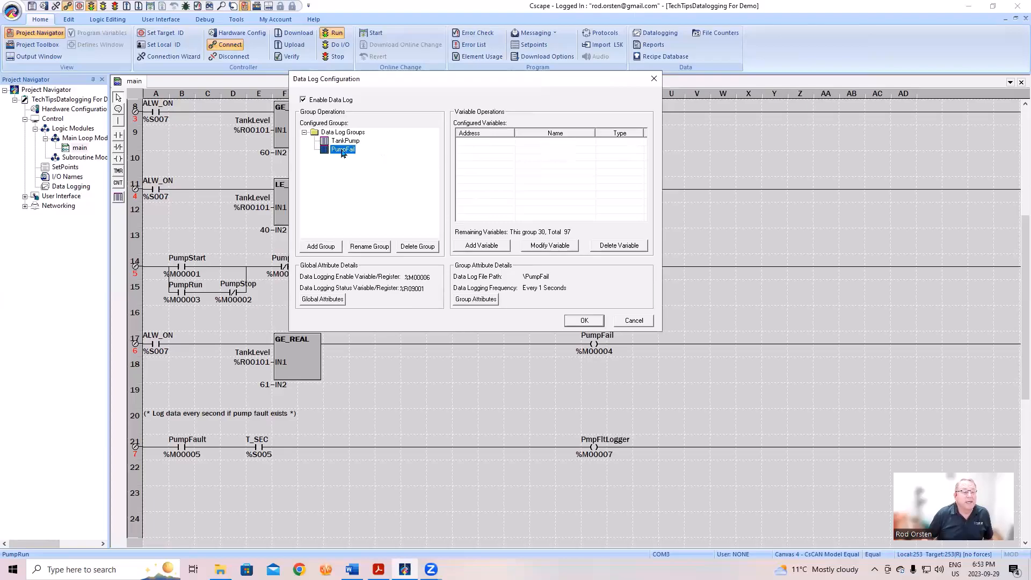
click(342, 141)
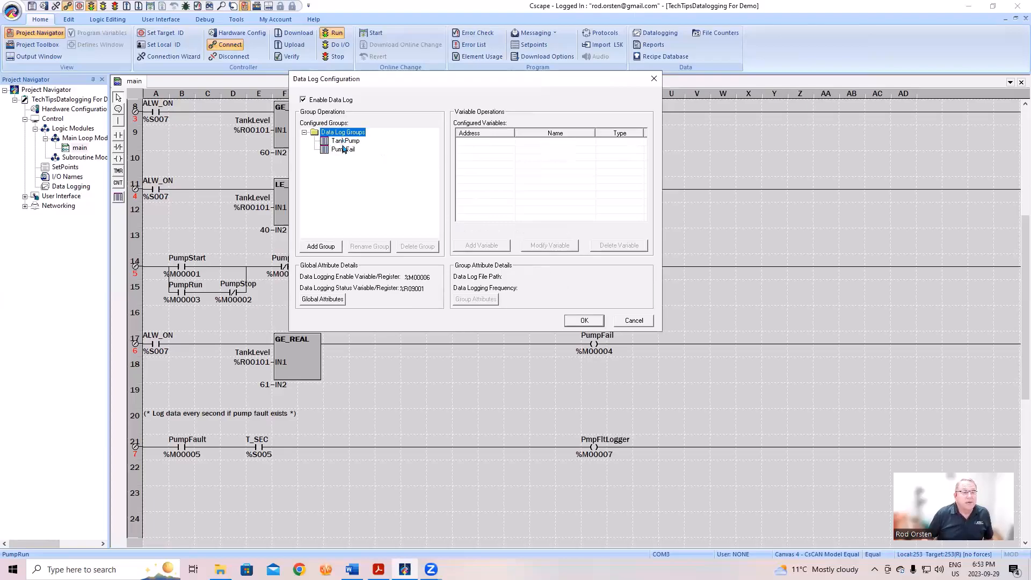
click(347, 151)
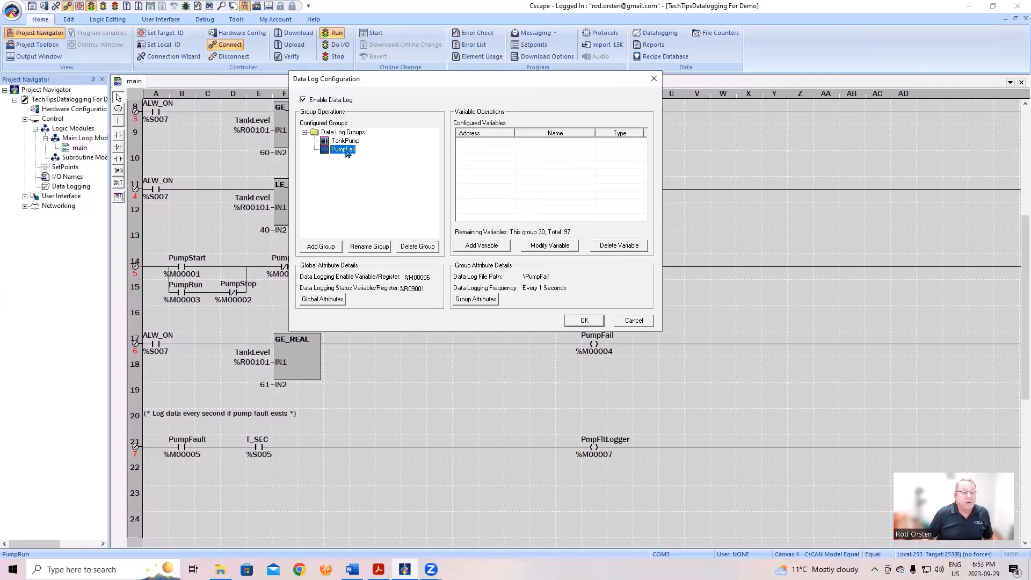
Step: Add the TankLevel variable at address 101r to the PumpFail group with data type REAL
click(485, 246)
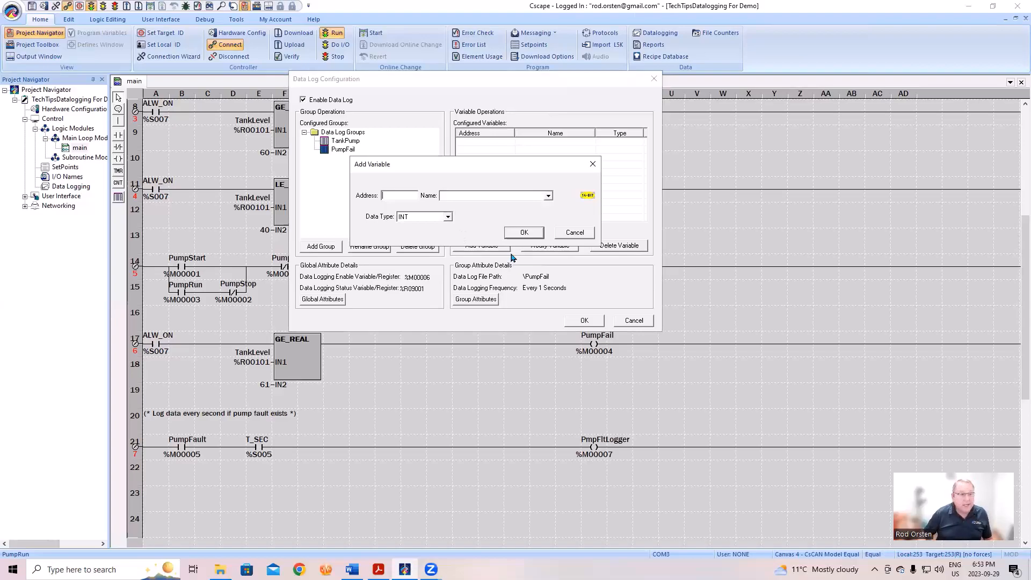
click(447, 216)
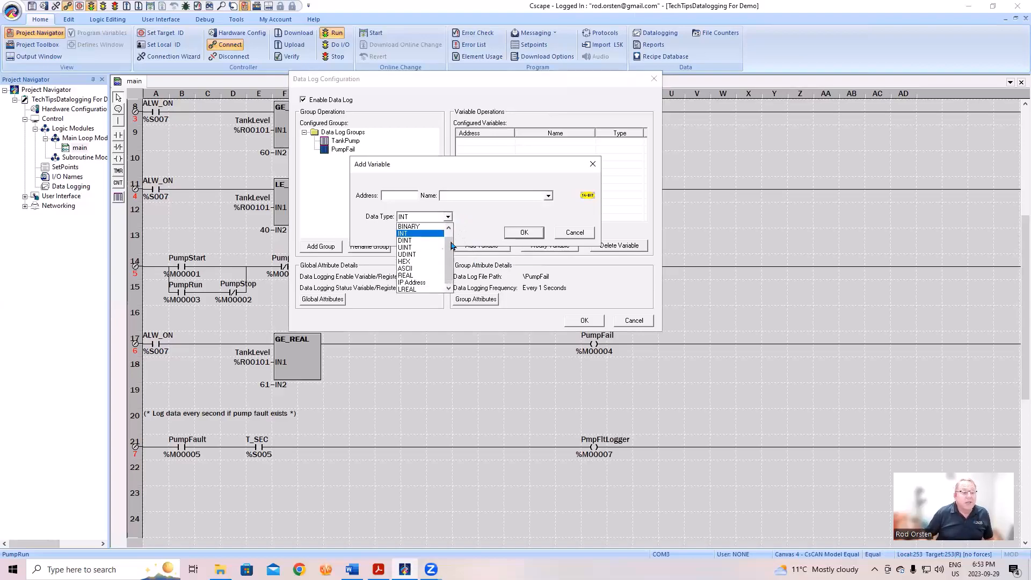
click(425, 276)
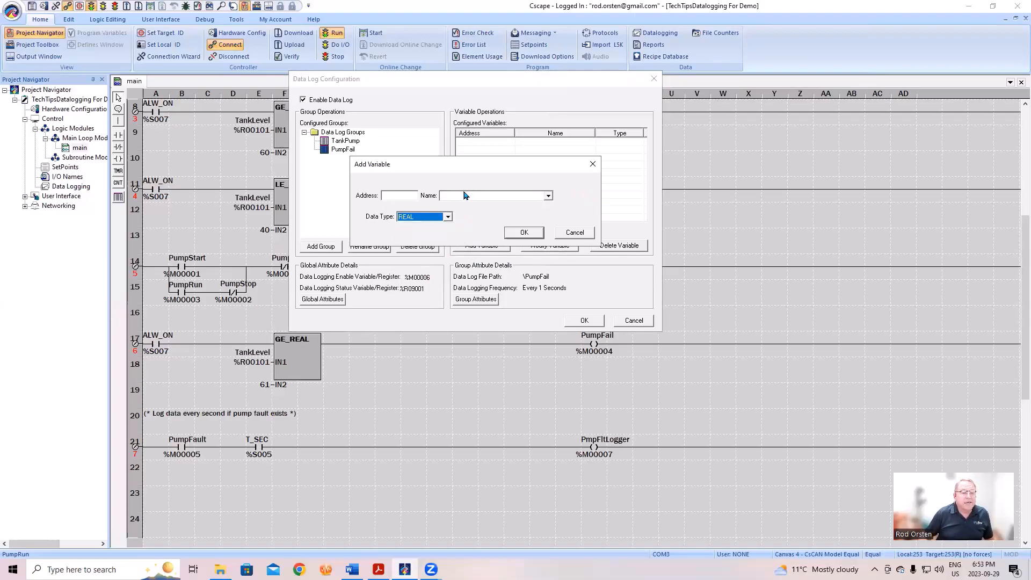
click(413, 195)
text(101r)
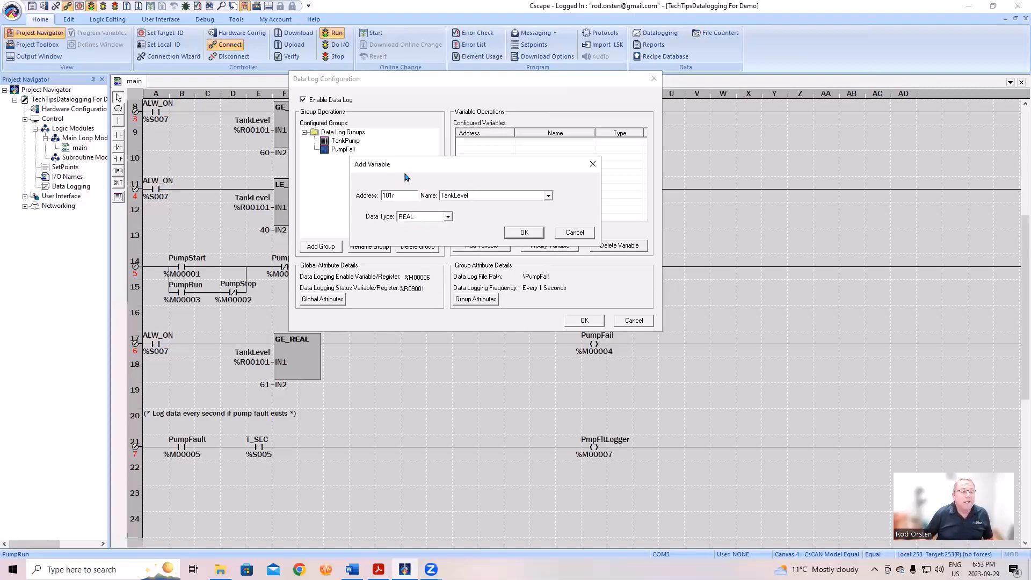
click(524, 232)
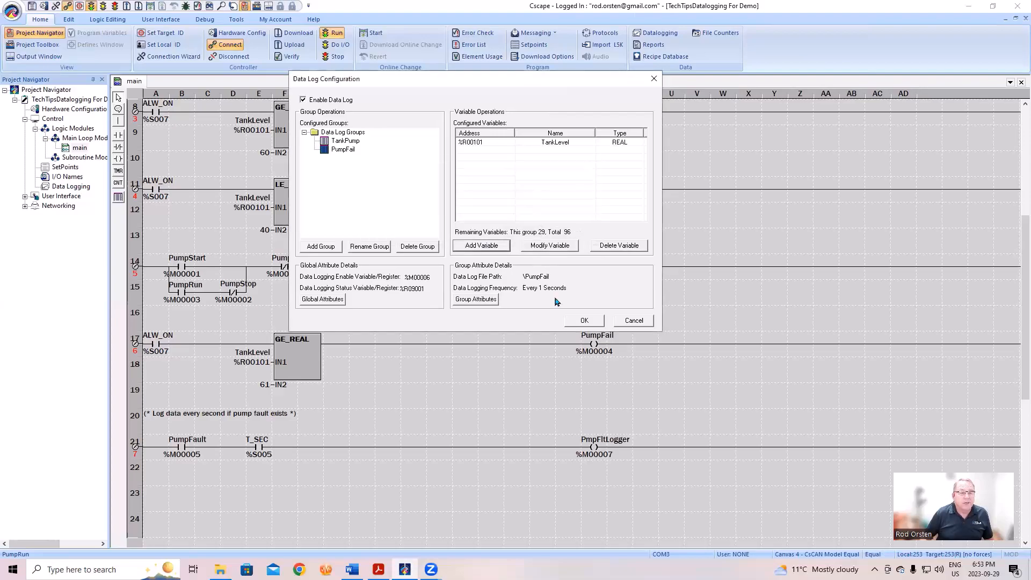
Step: Add the PumpRun variable at address 3m to the PumpFail group with data type BOOLEAN
click(494, 249)
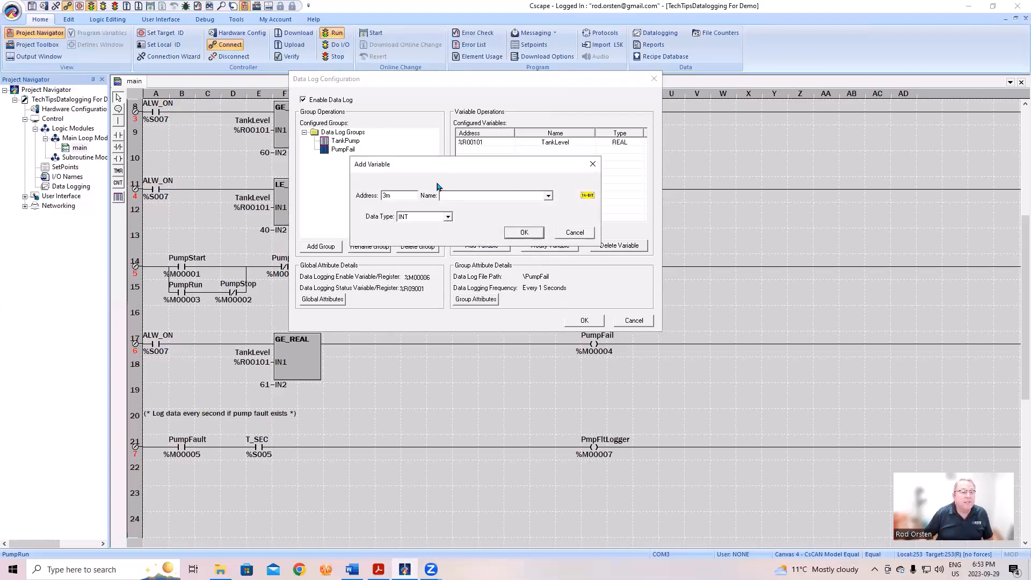
click(447, 216)
click(449, 229)
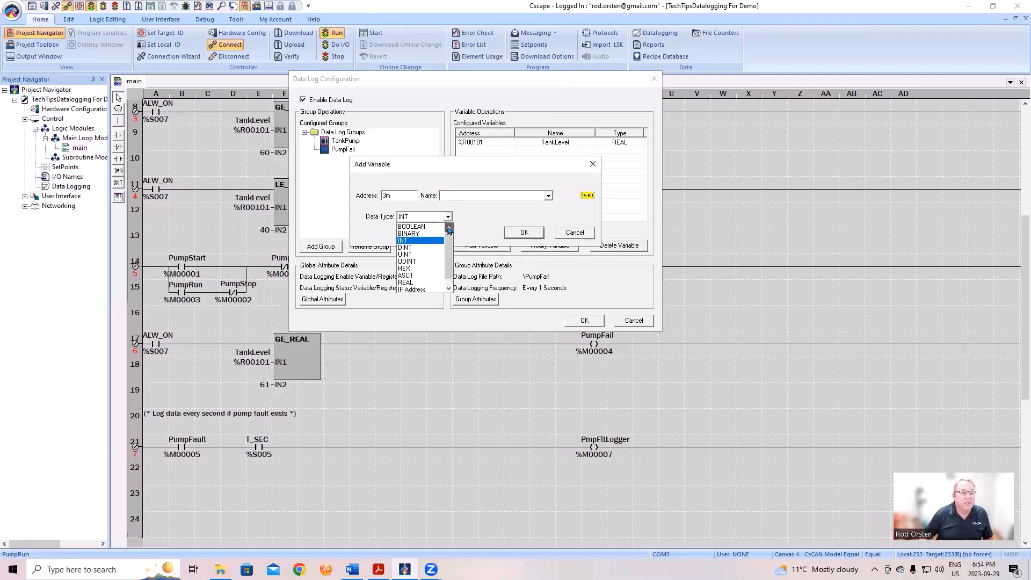
click(435, 227)
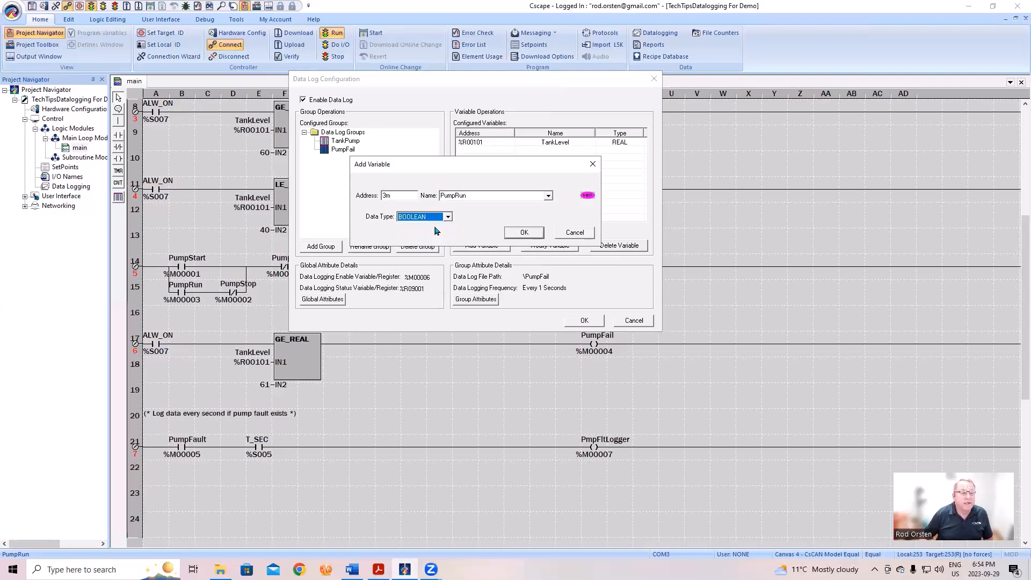
click(526, 232)
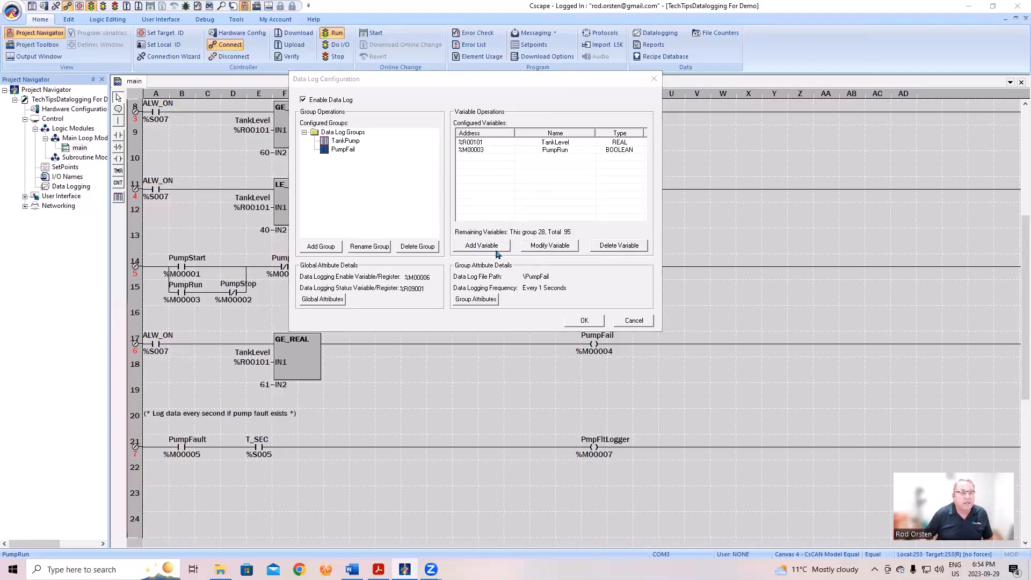
Step: Add the PumpFault variable at address 5m to the PumpFail group with data type BOOLEAN
click(480, 246)
text(5m)
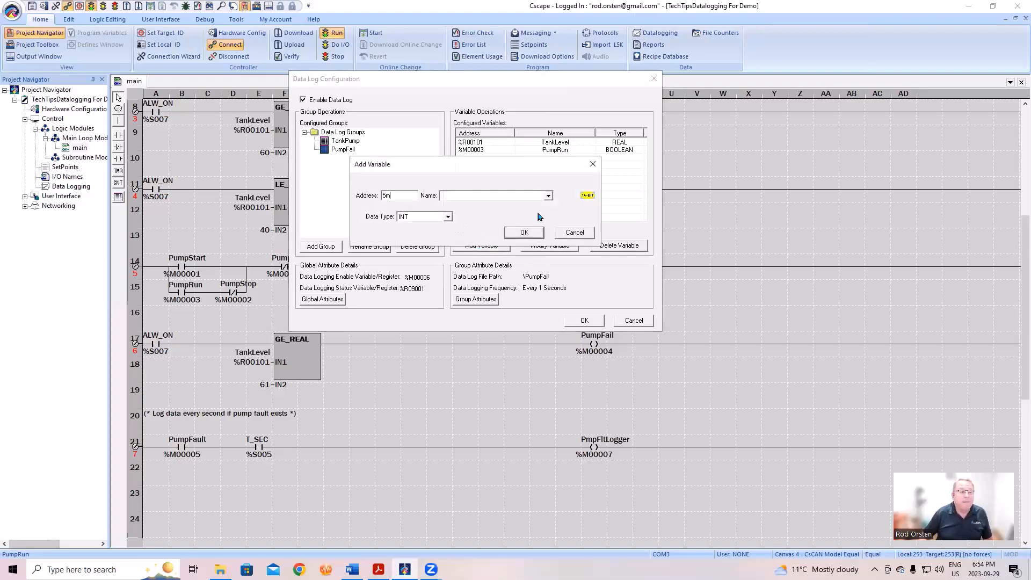
click(447, 217)
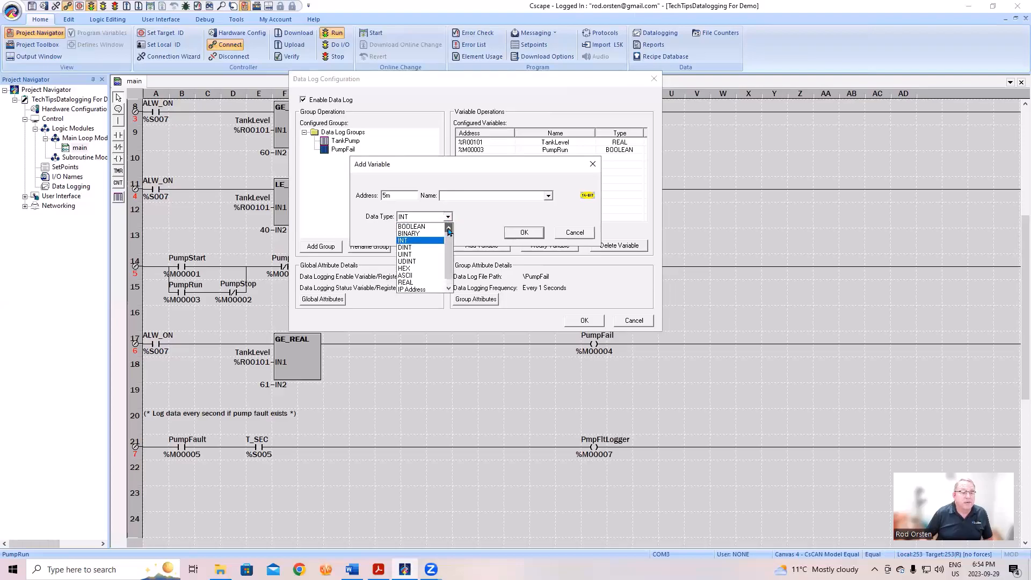
click(411, 226)
click(520, 232)
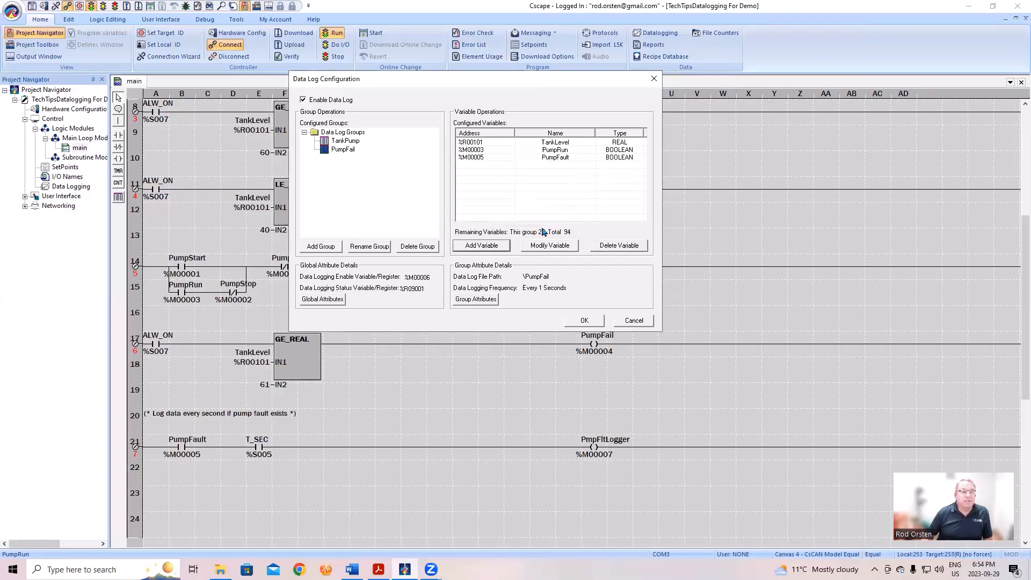
Step: Open the PumpFail group's attributes and set the group status register address to 9005r
click(337, 142)
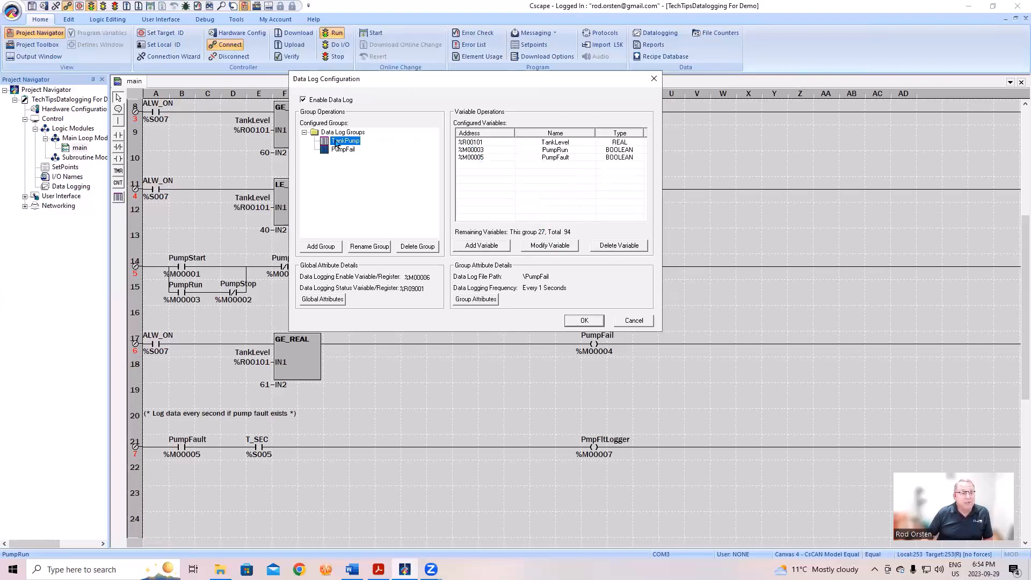
click(340, 152)
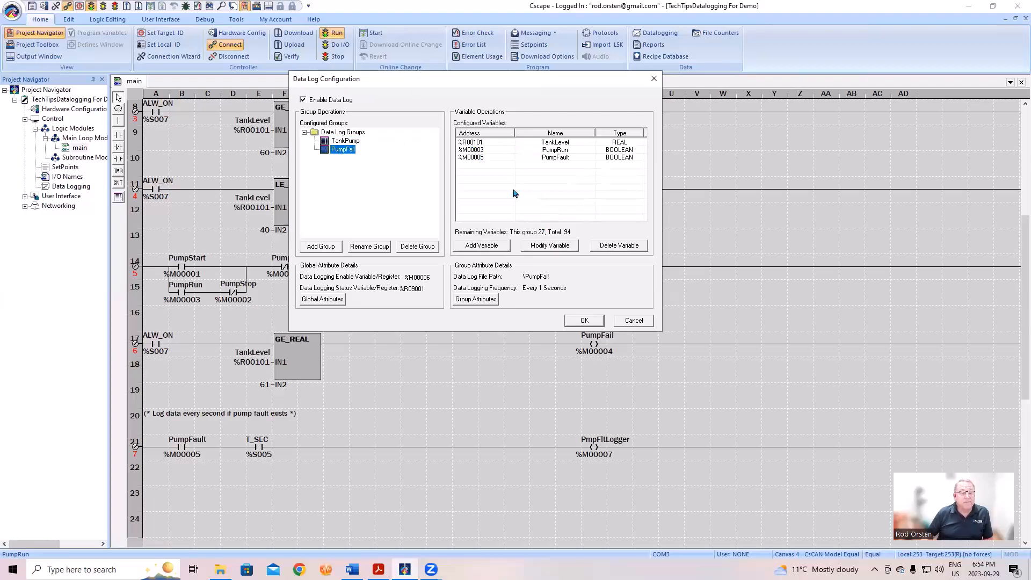
click(476, 300)
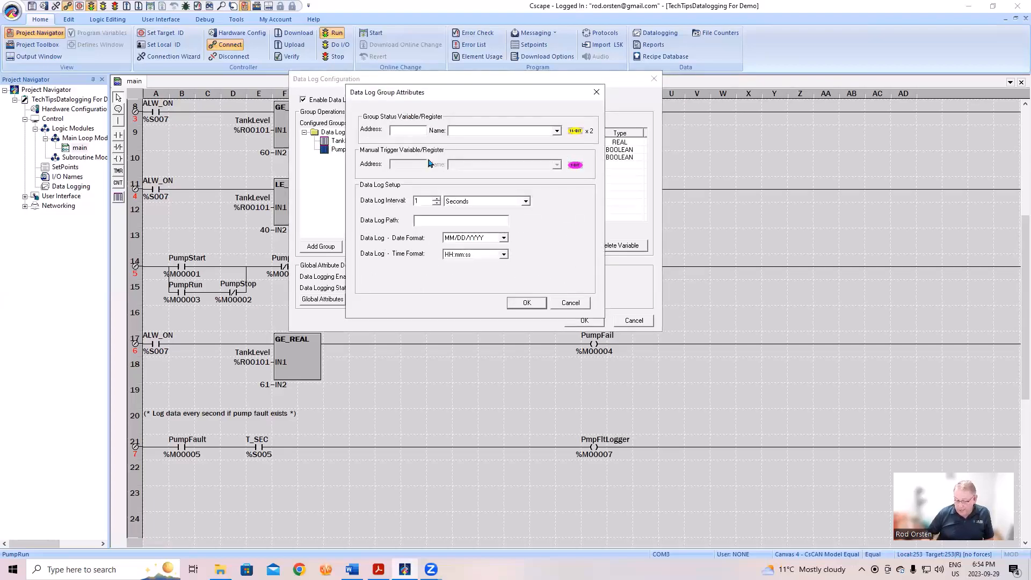
text(9005r)
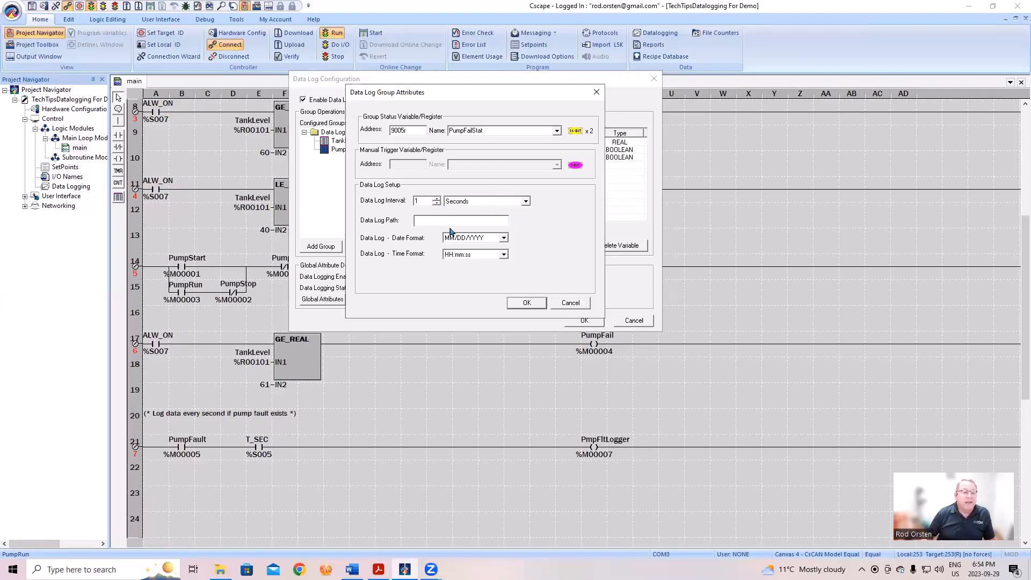
Step: Set the PumpFail group to Triggered Logging Only with manual trigger address 7m, and accept the data log configuration
click(525, 202)
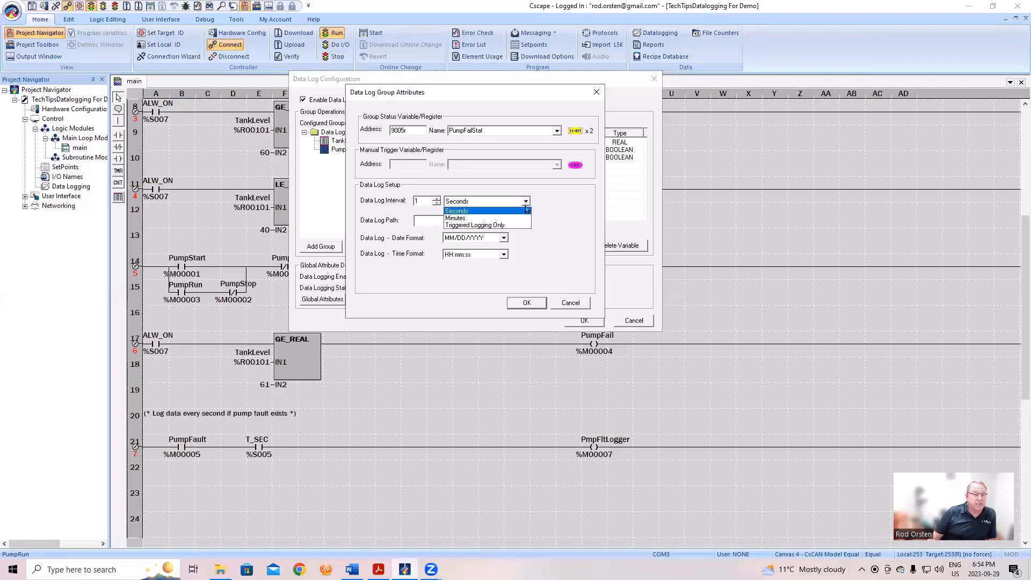
click(501, 224)
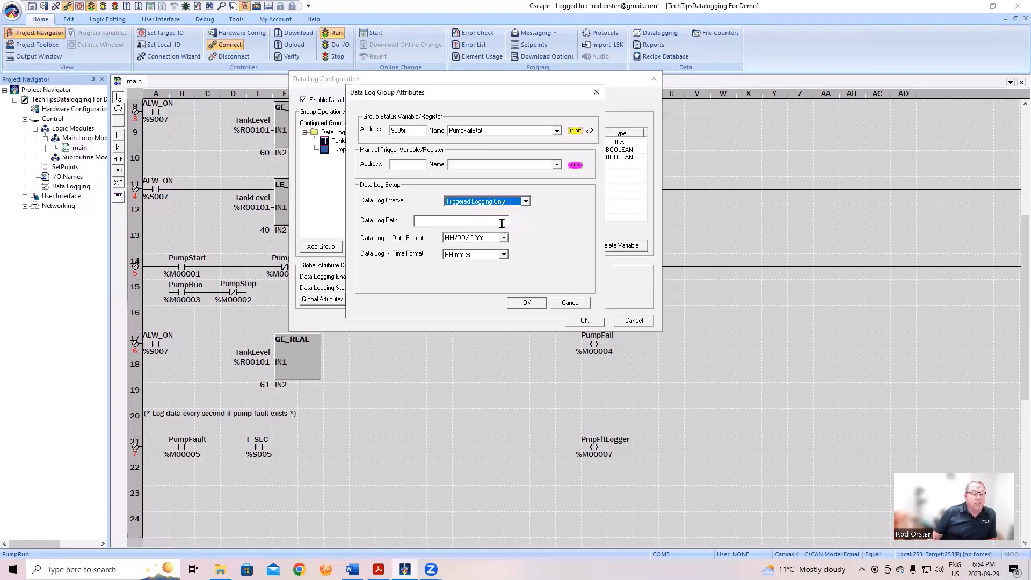
click(398, 165)
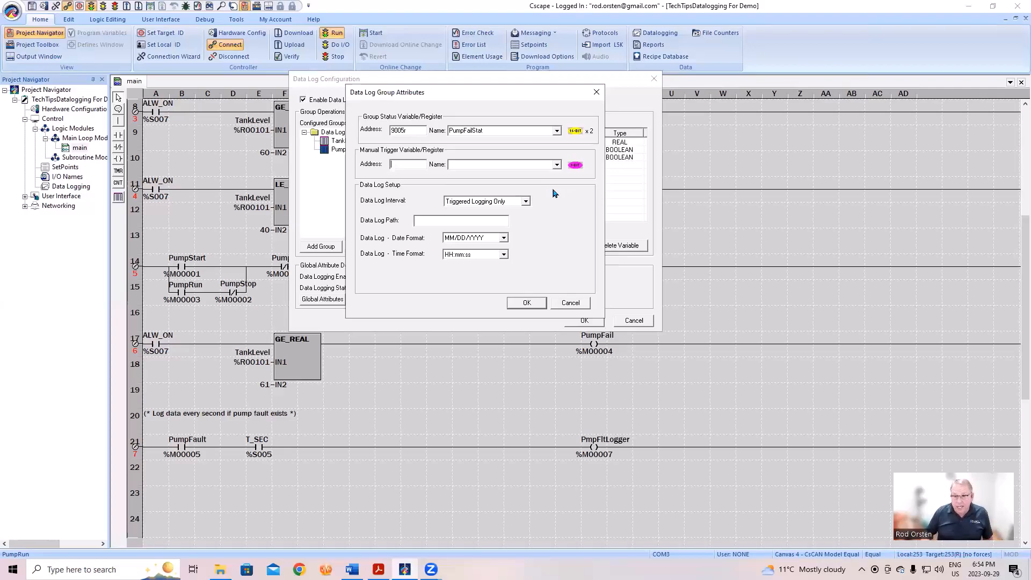
text(m)
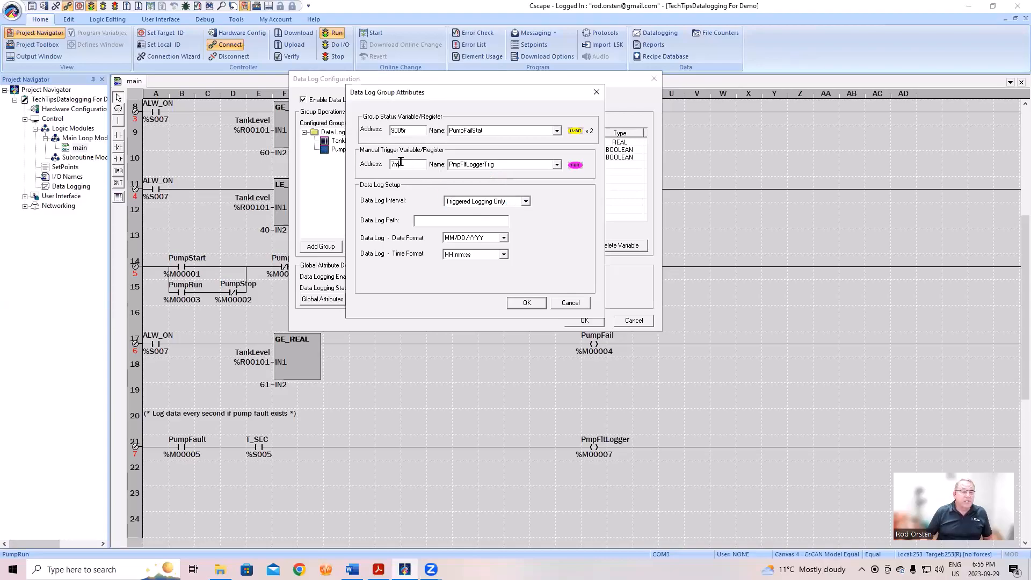
click(525, 304)
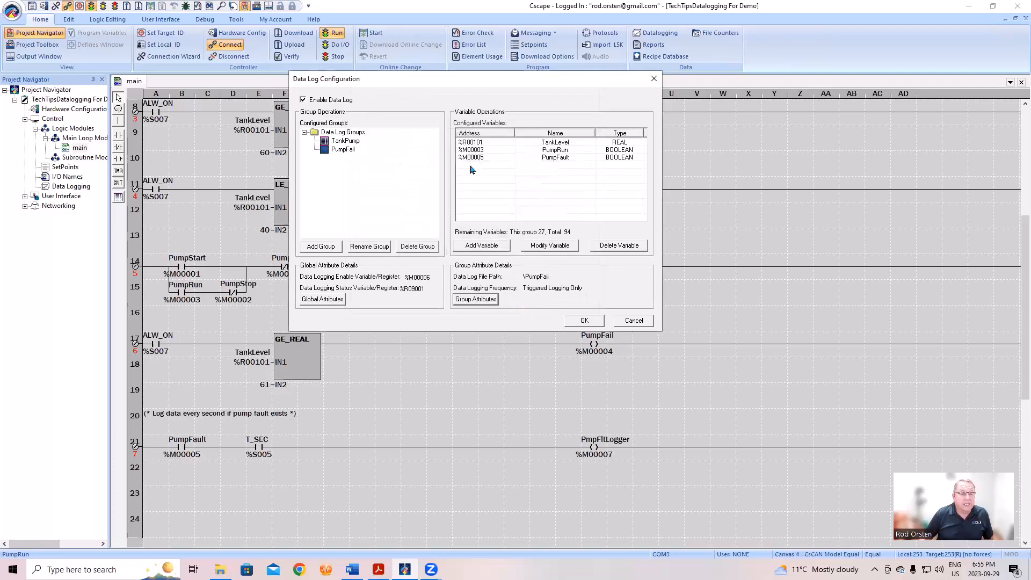
click(586, 323)
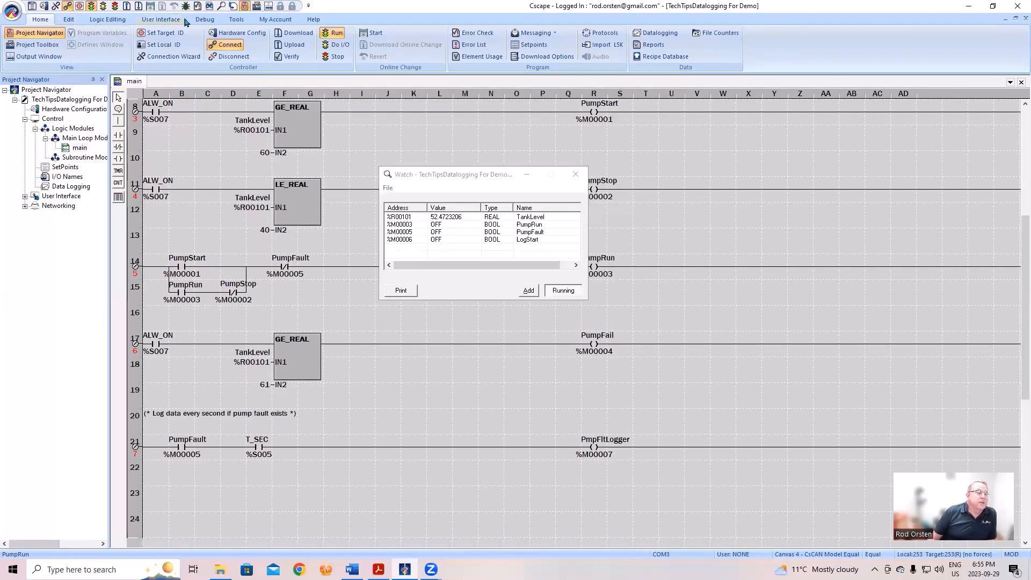
Step: Turn on debug mode for the ladder logic and set LogStart to 1 in the watch window
click(205, 19)
click(25, 34)
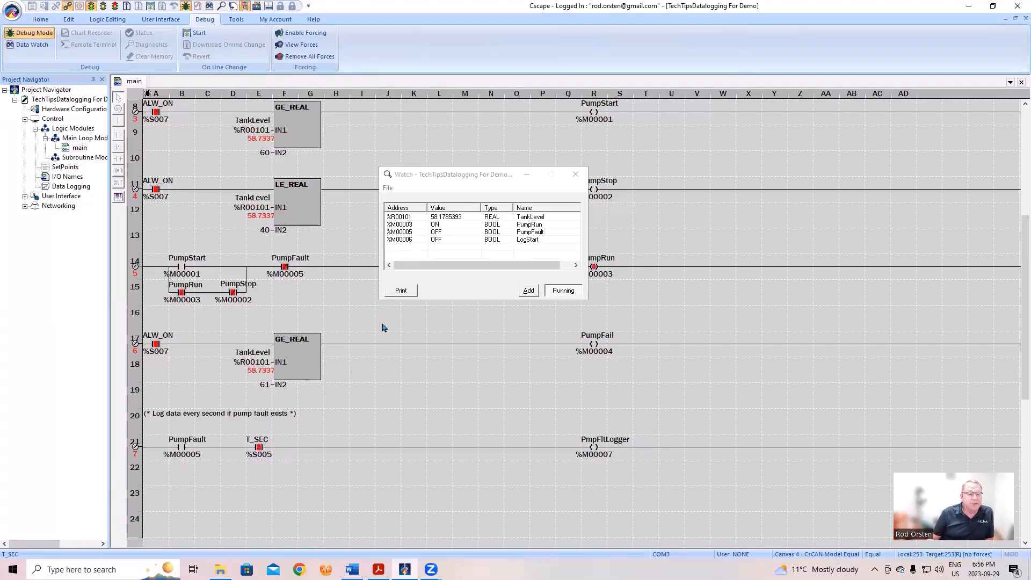
double_click(440, 240)
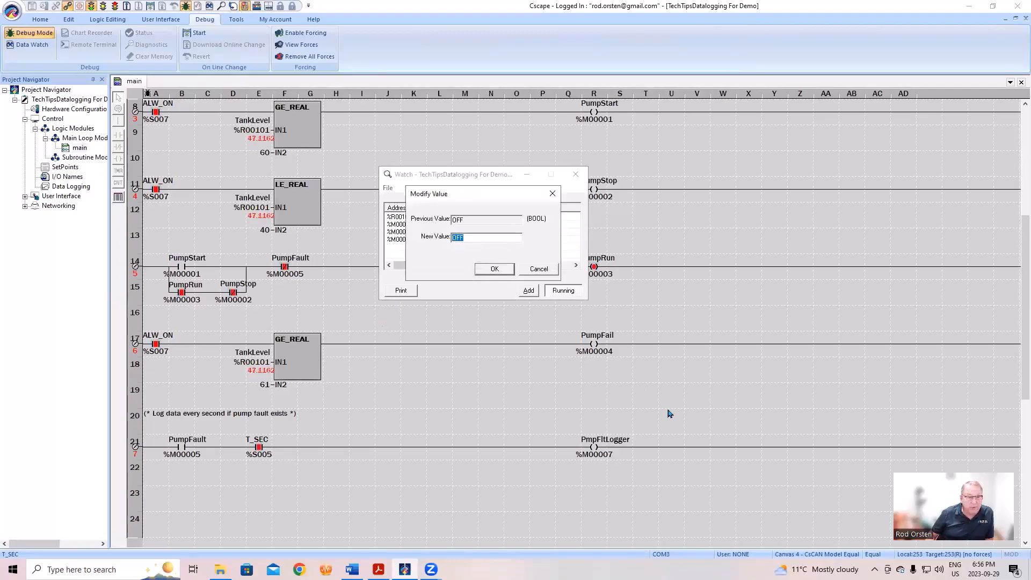
text(1)
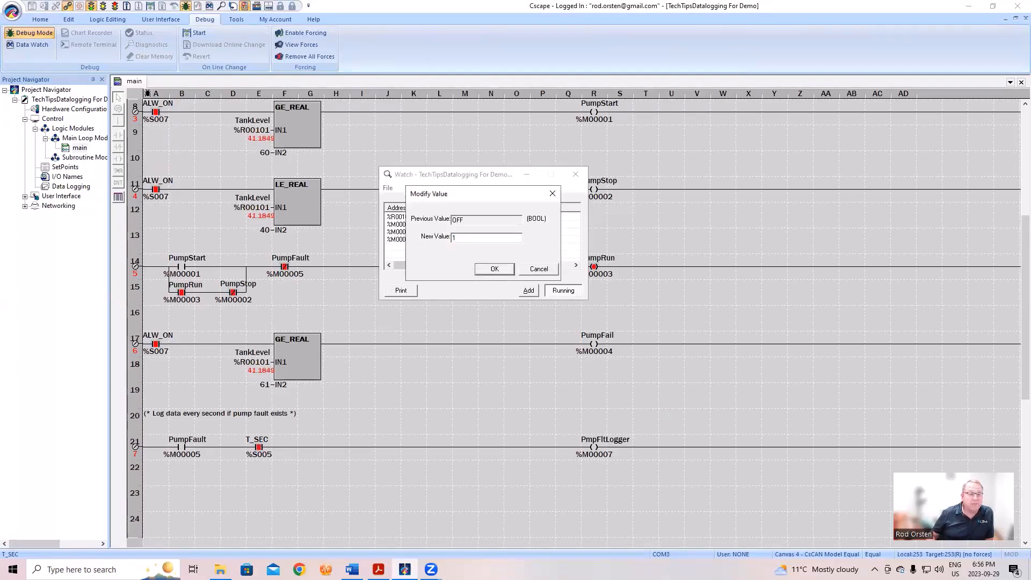
key(Return)
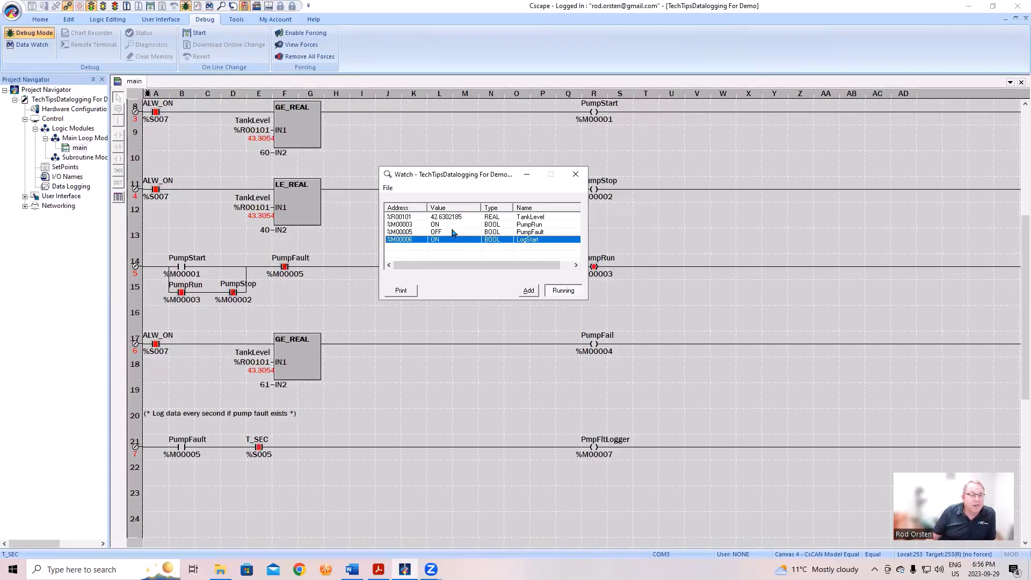
Step: Set PumpFault to ON in the watch window to simulate a pump fault
click(454, 232)
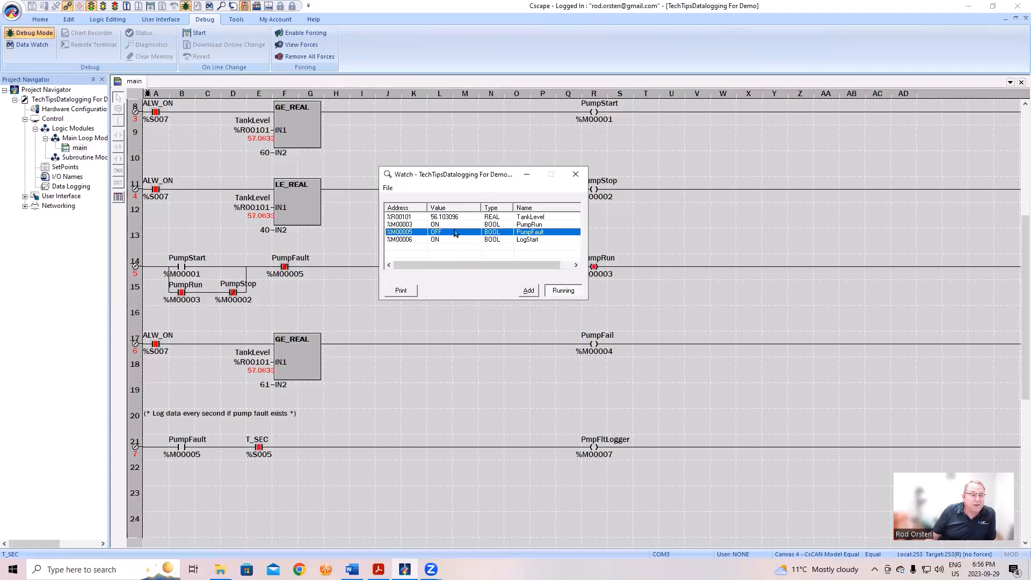
double_click(455, 225)
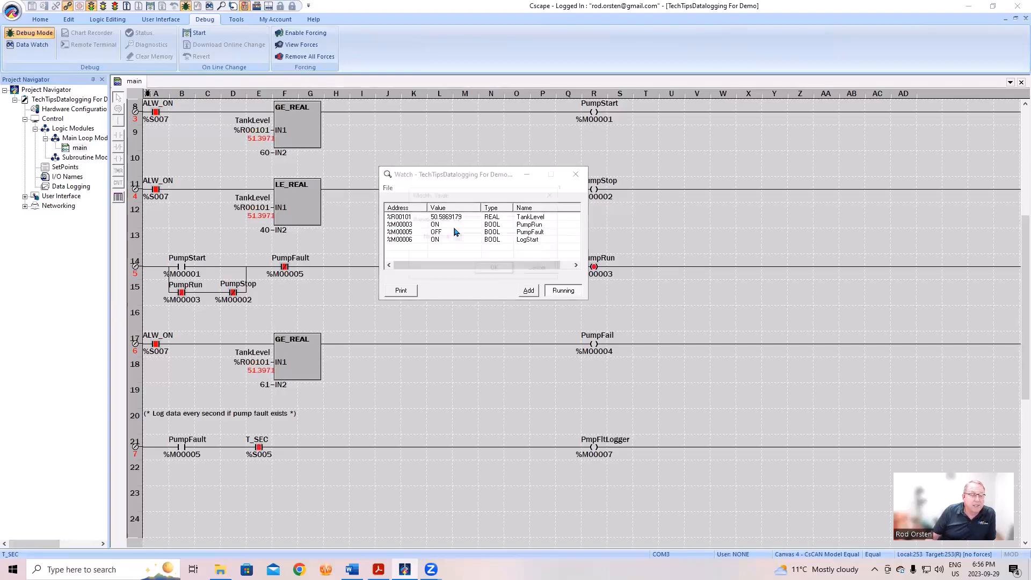
click(510, 268)
double_click(454, 233)
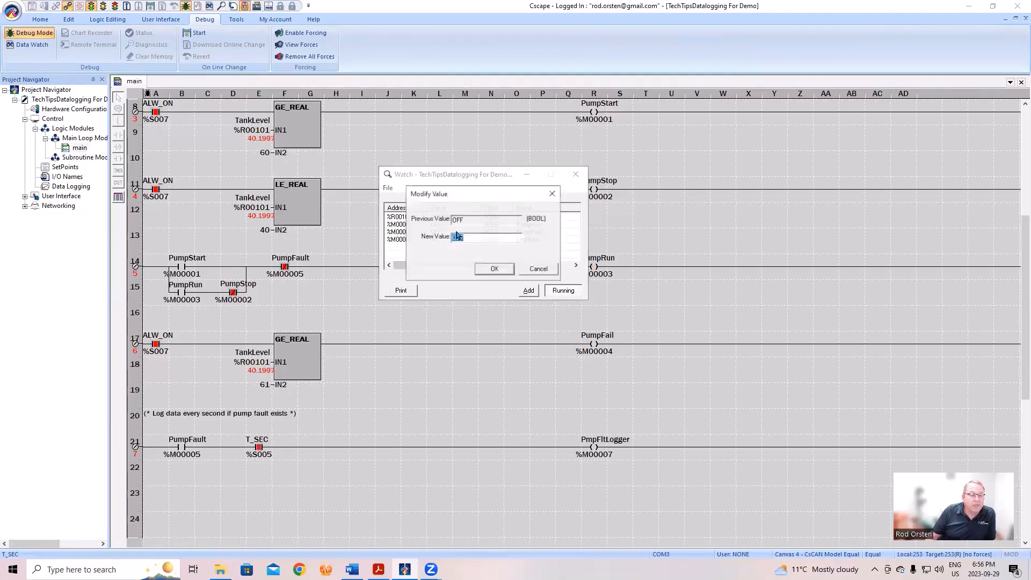
text(ON)
key(Return)
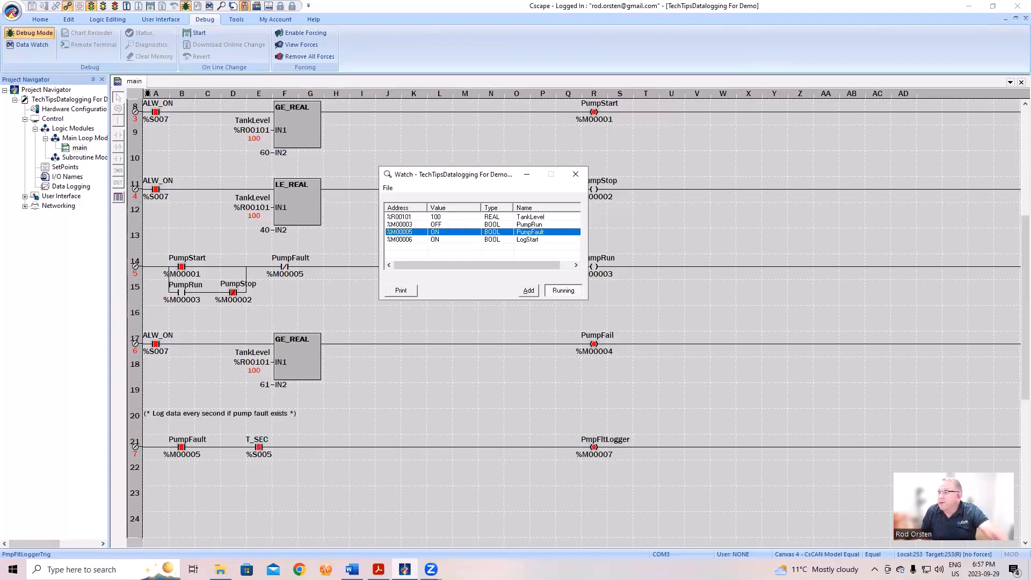
Step: Switch to File Explorer, open the 092917 log from the USB drive's TANKPUMP folder in Excel, and place the two windows side by side
click(220, 570)
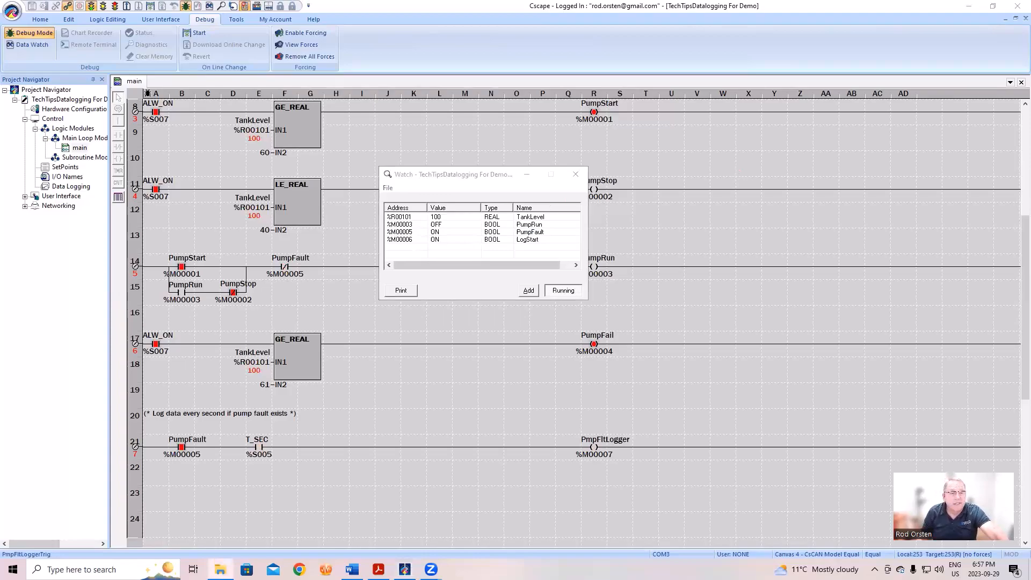
click(371, 395)
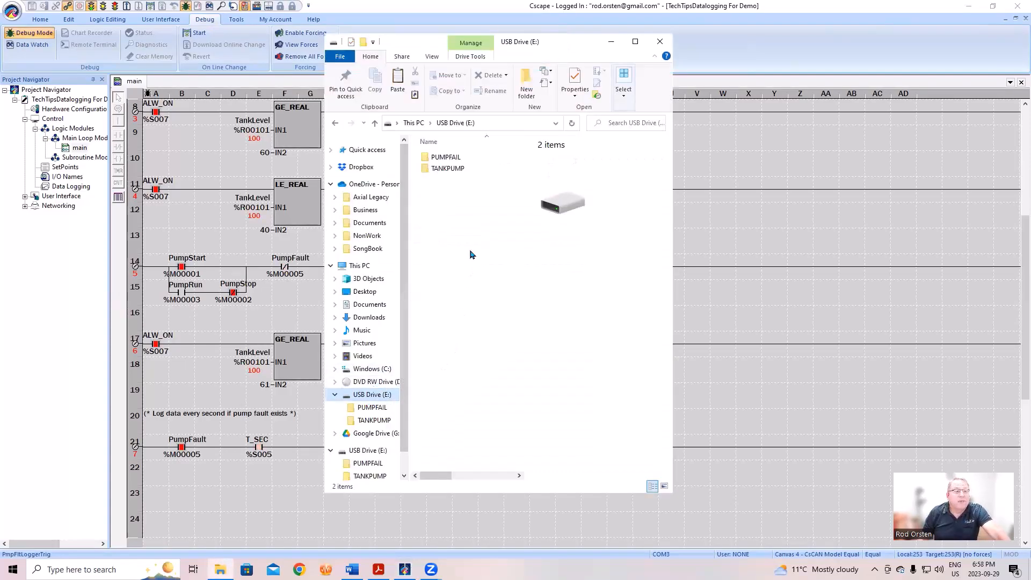
mouse_move(448, 171)
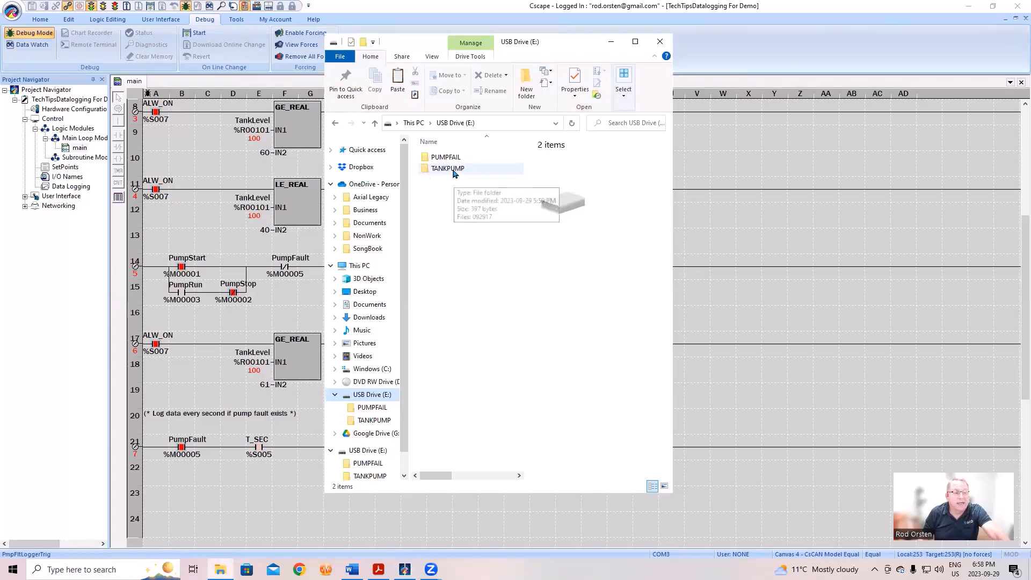
click(450, 171)
double_click(450, 170)
double_click(440, 161)
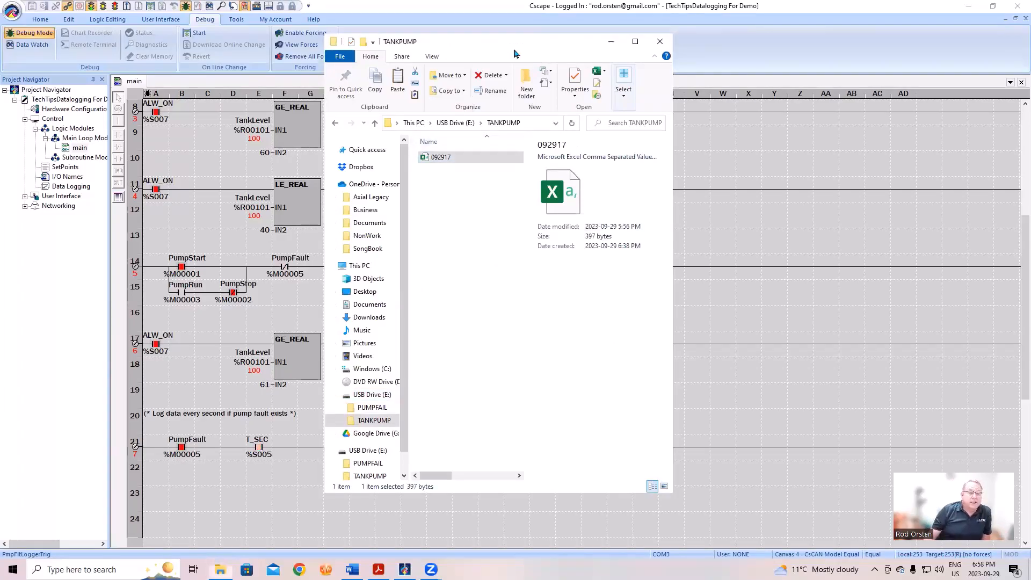
drag(514, 54, 850, 83)
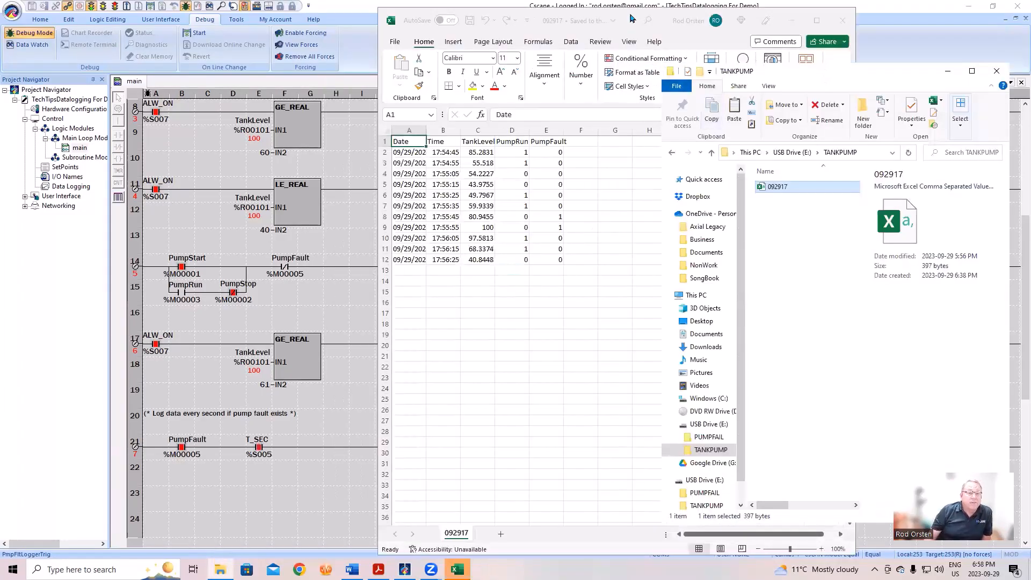
drag(631, 18, 280, 18)
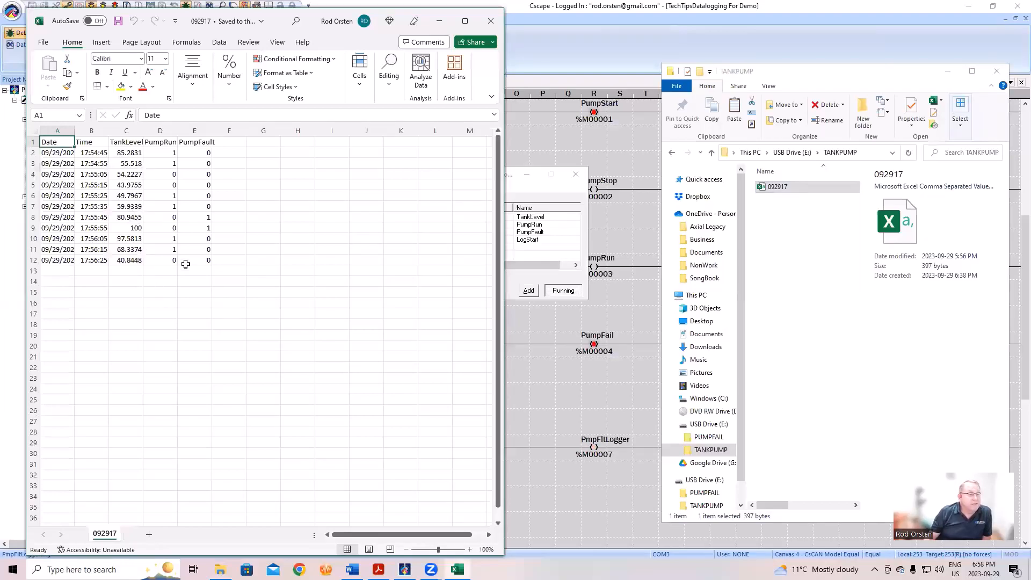
Step: Examine the TankLevel, PumpRun and PumpFault column headings in the 092917 log
click(184, 161)
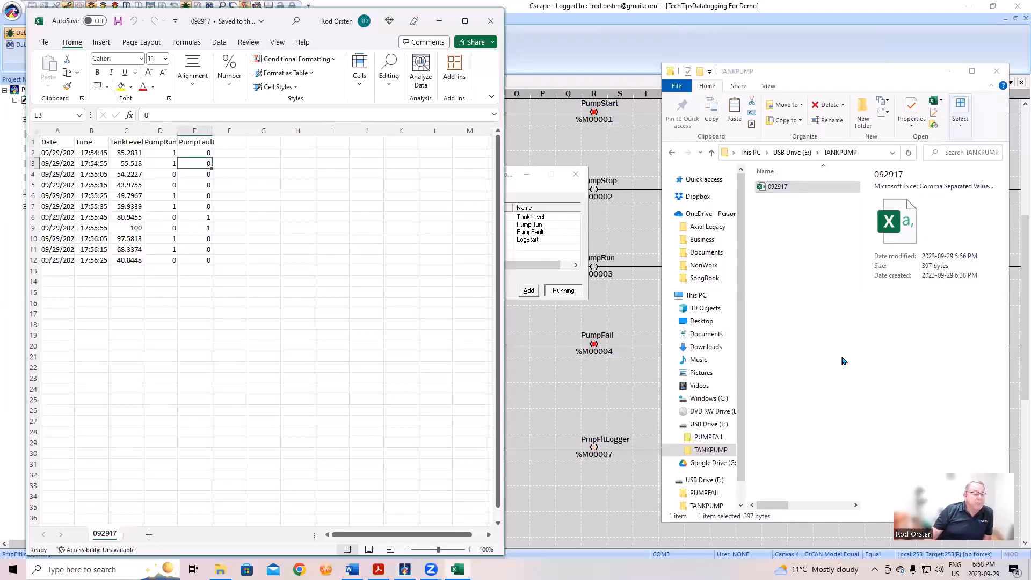
key(Up)
key(Up)
key(Left)
key(Left)
key(Left)
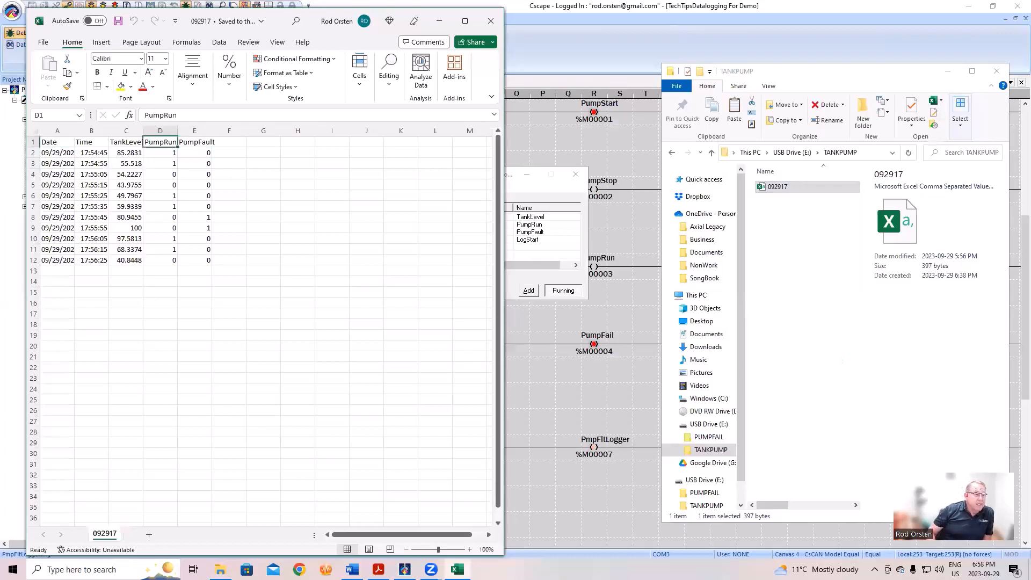
key(Right)
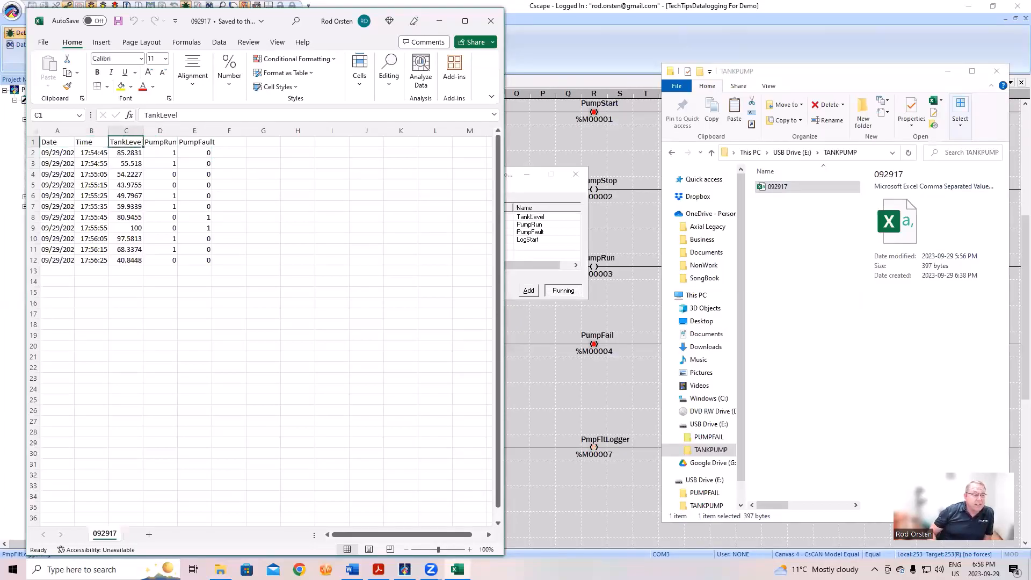
key(Right)
key(Right)
key(Right)
key(Left)
key(Left)
key(Left)
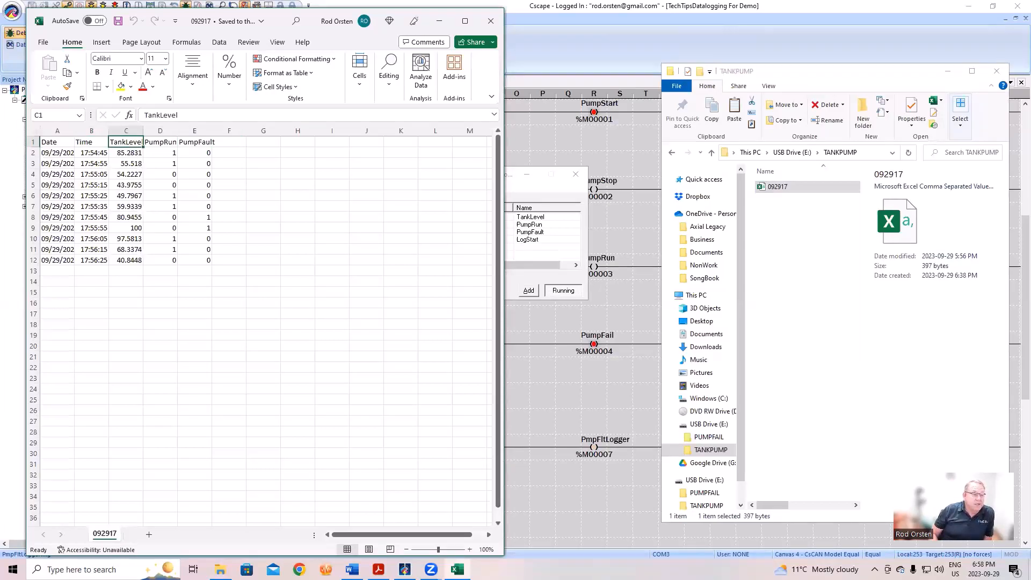
click(160, 141)
click(194, 142)
click(160, 142)
click(126, 142)
click(160, 142)
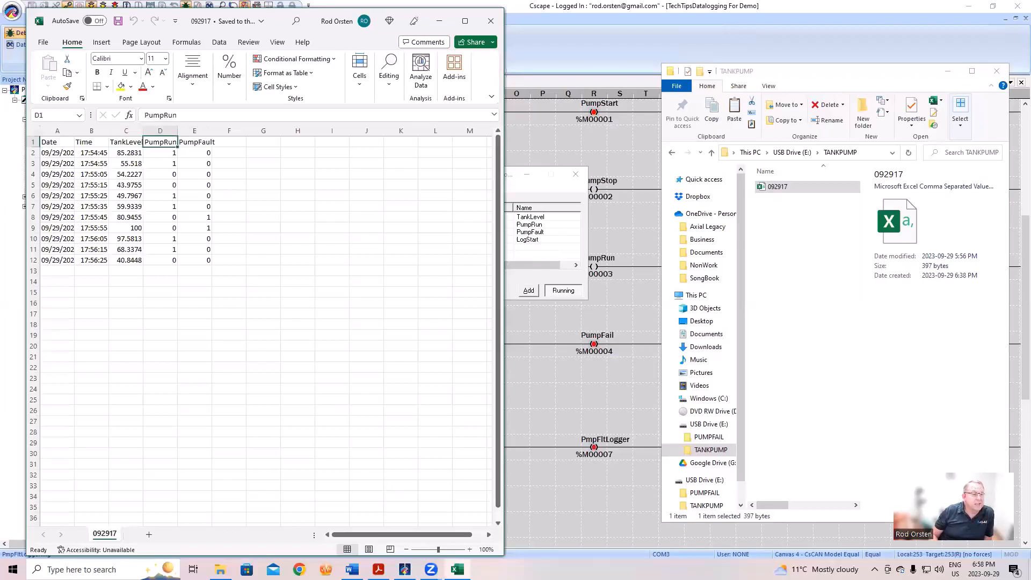
Step: Check the first record's date and time, and widen the Date column to fit its contents
click(91, 154)
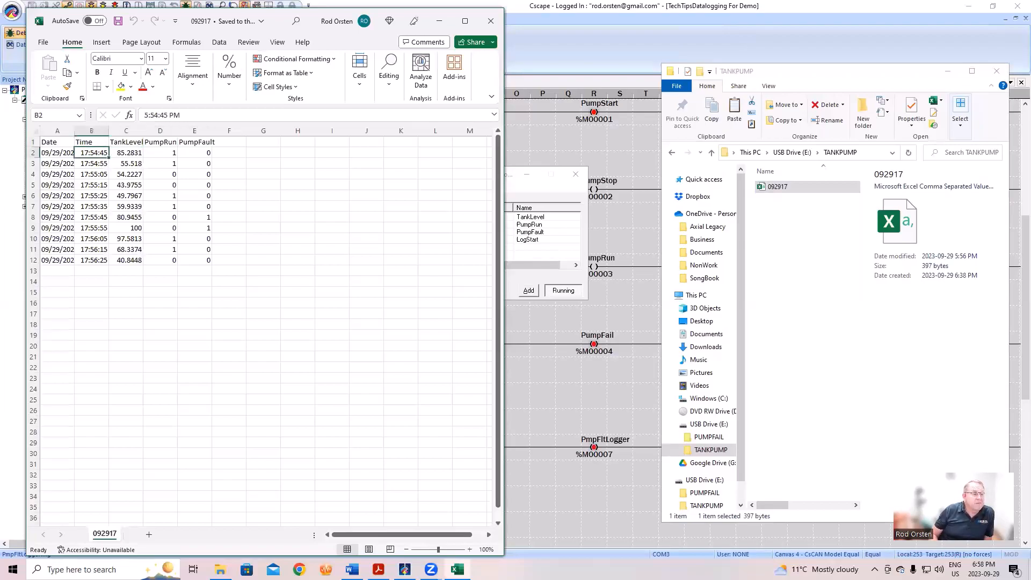
key(Right)
key(Left)
key(Left)
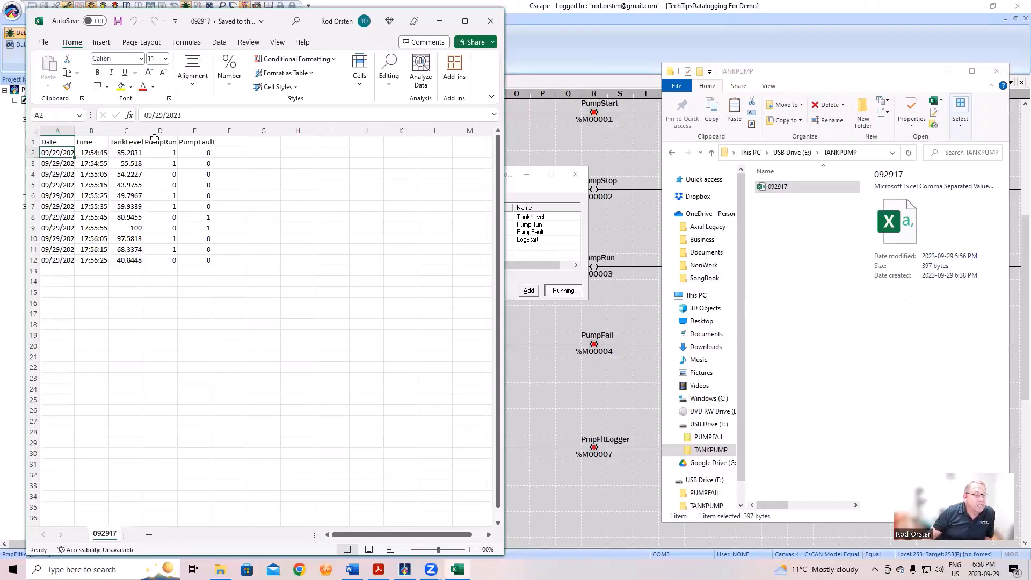
double_click(74, 130)
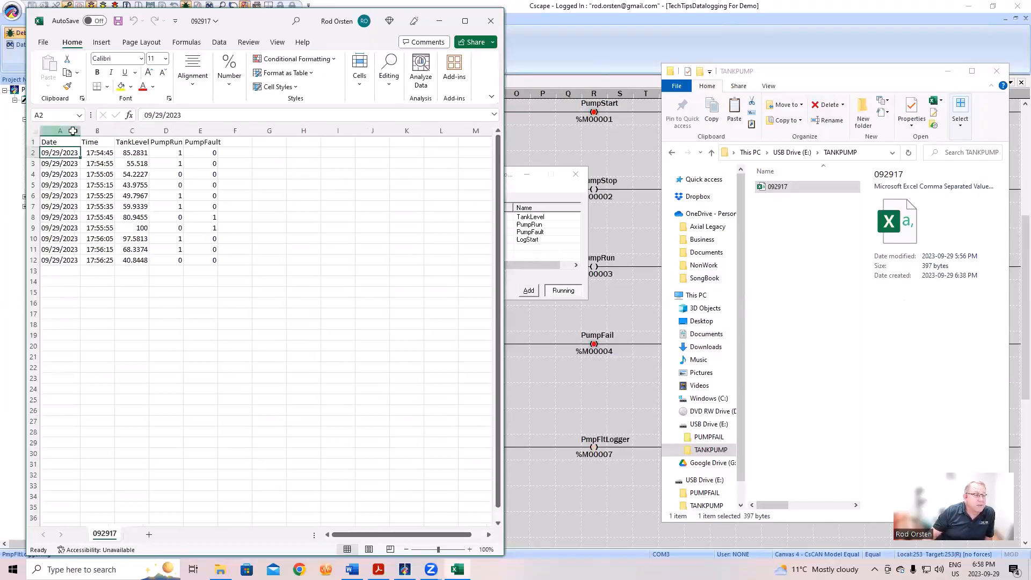
Step: Examine the successive TankLevel readings in the TankPump log
key(Right)
key(Right)
key(Down)
key(Down)
key(Down)
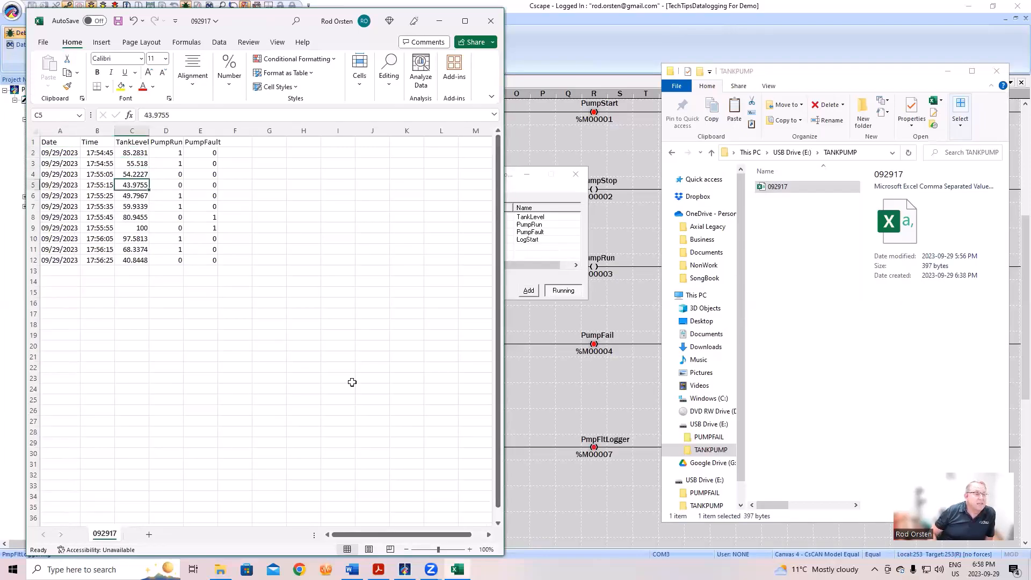
key(Down)
key(Down)
key(Up)
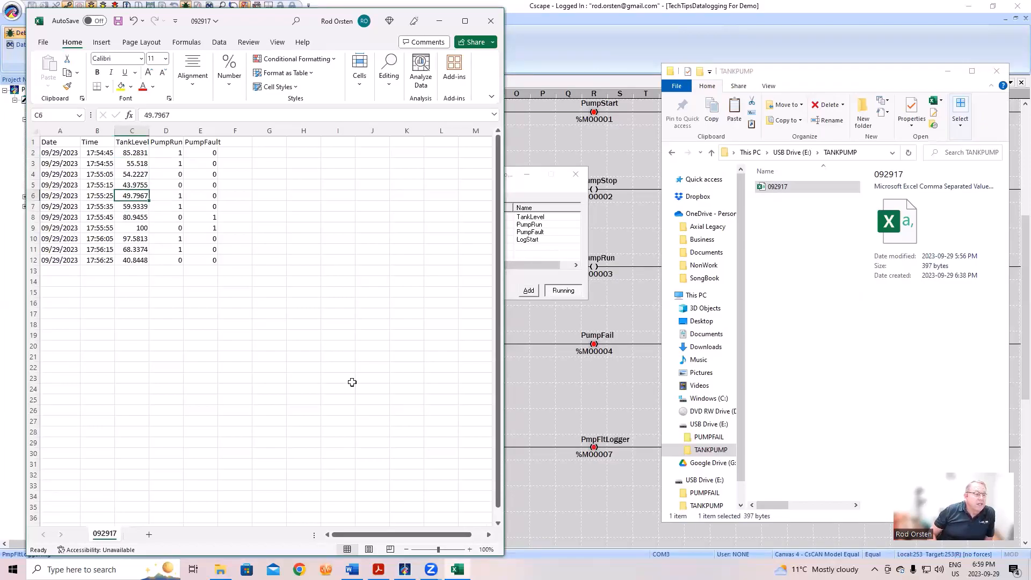
key(Down)
key(Down)
key(Down)
key(Down)
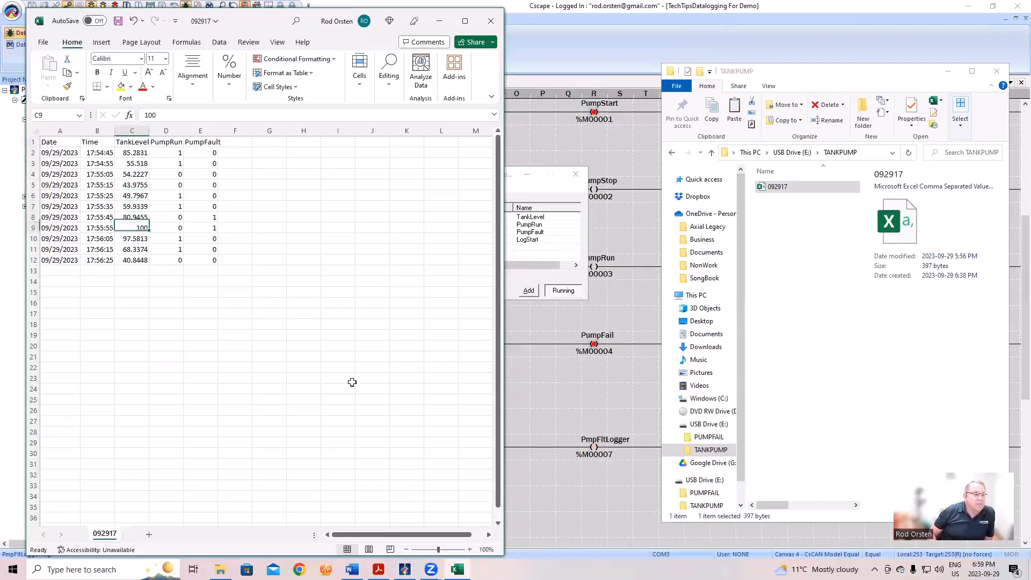
key(Up)
key(Up)
key(Up)
key(Up)
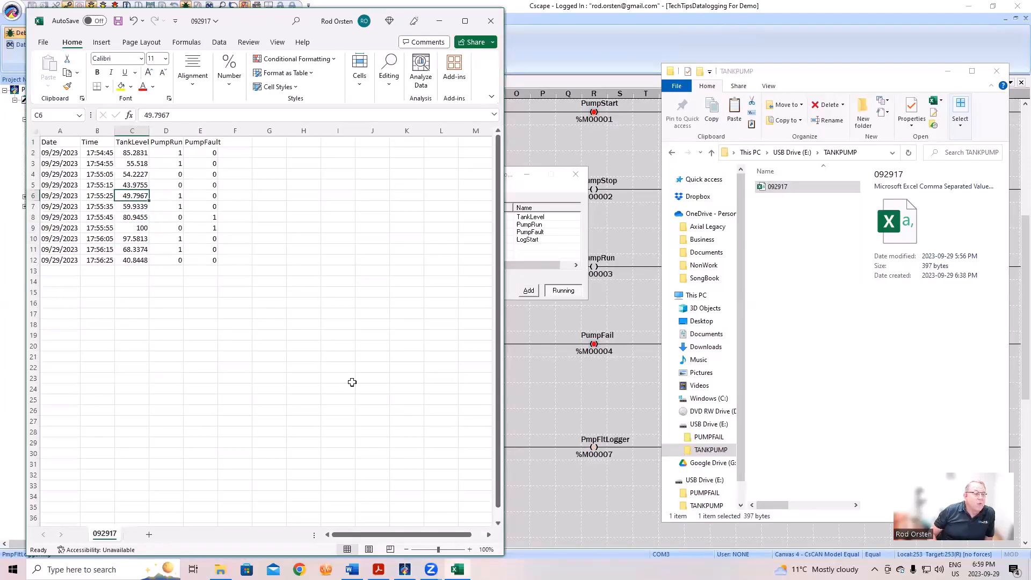
Step: Compare the PumpRun and PumpFault states with the tank levels around the fault records in the TankPump log
key(Down)
key(Down)
key(Down)
key(Right)
key(Up)
key(Right)
key(Right)
key(Left)
key(Up)
key(Up)
key(Up)
key(Up)
key(Up)
key(Down)
key(Down)
key(Down)
key(Down)
key(Down)
key(Left)
key(Left)
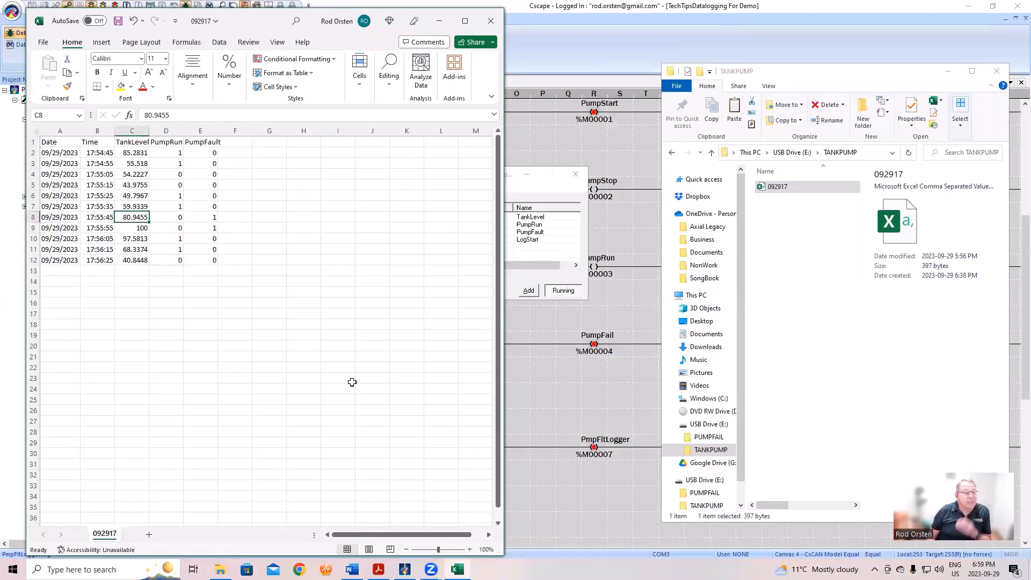
key(Down)
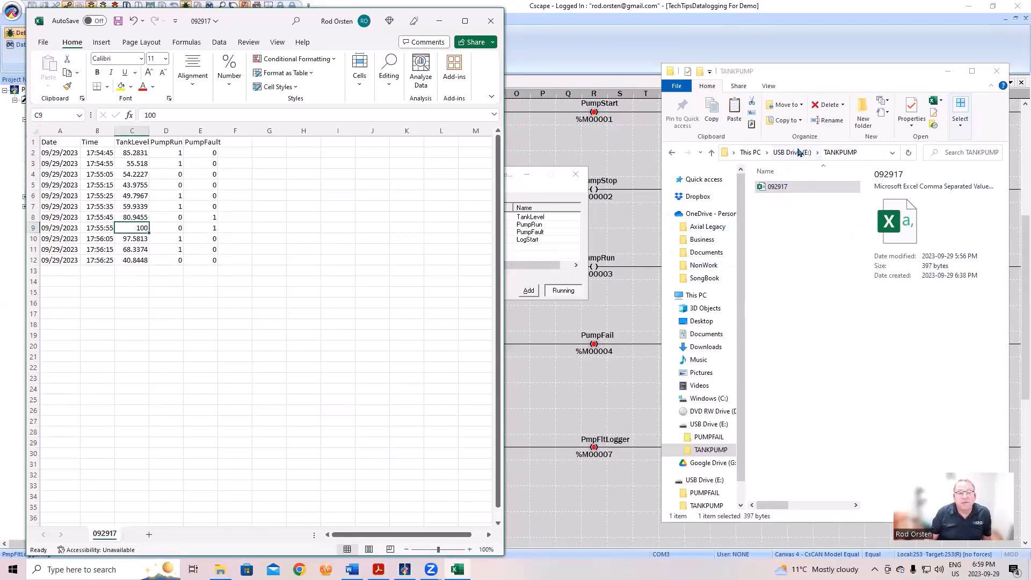
Step: Open the 230929 log from the USB drive's PUMPFAIL folder in Excel and place it beside the 092917 log
click(798, 155)
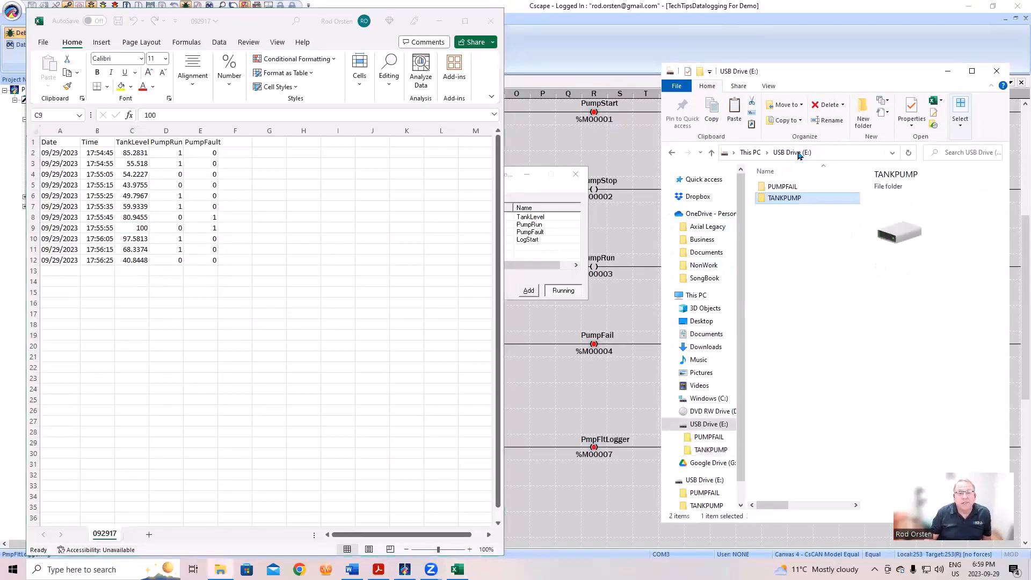
click(807, 191)
double_click(805, 188)
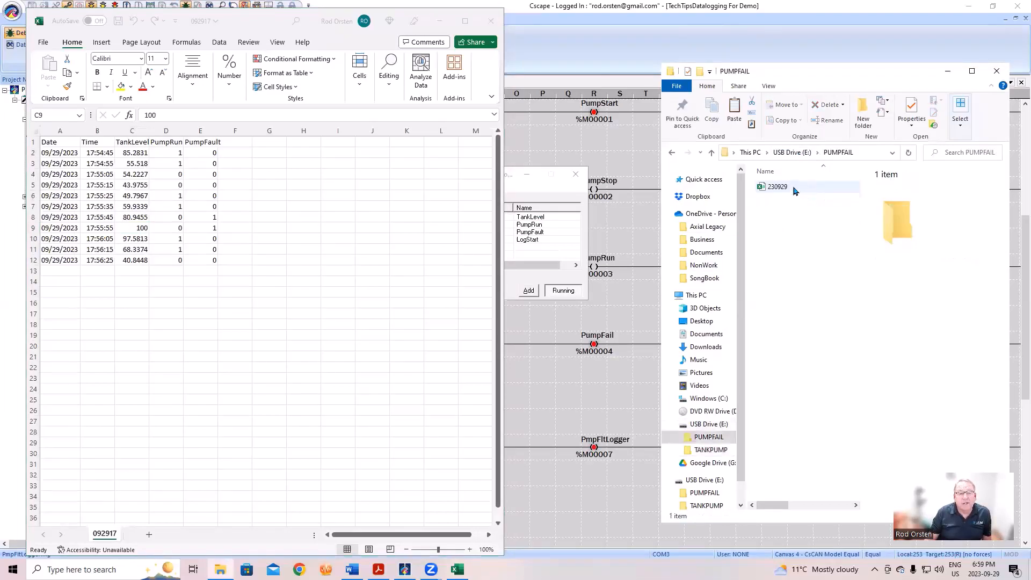
click(797, 191)
double_click(797, 192)
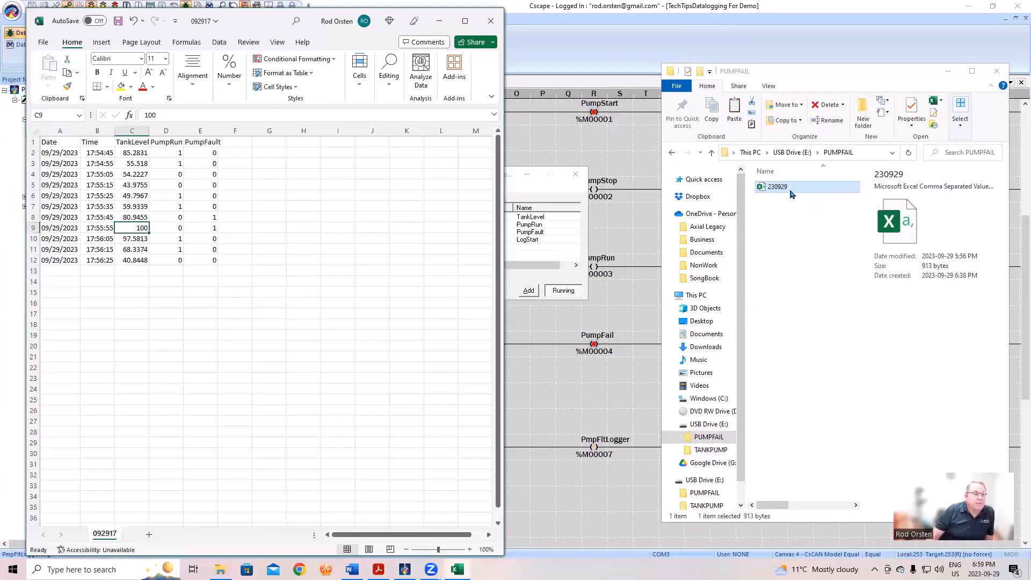
double_click(780, 186)
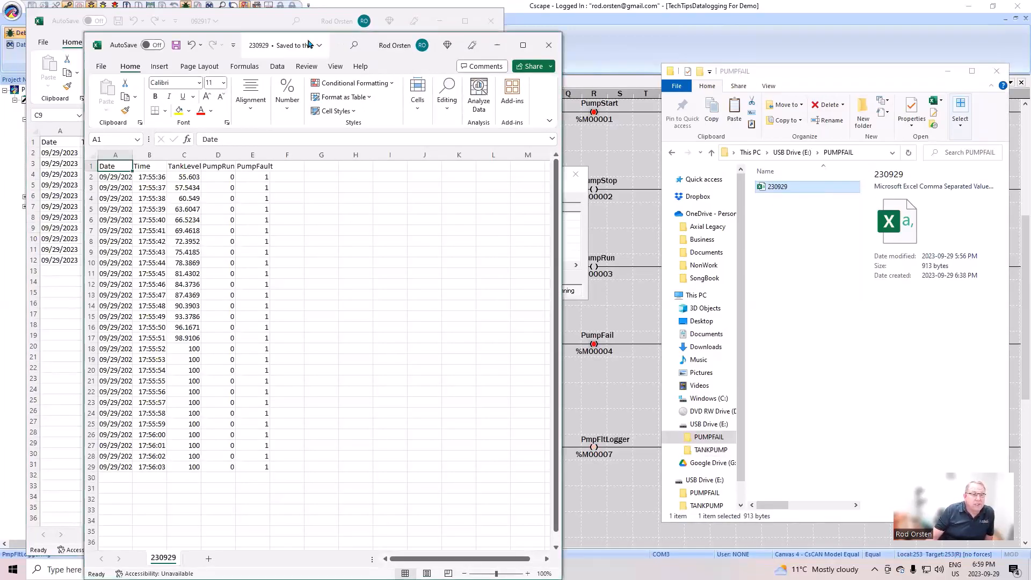
drag(309, 44, 613, 20)
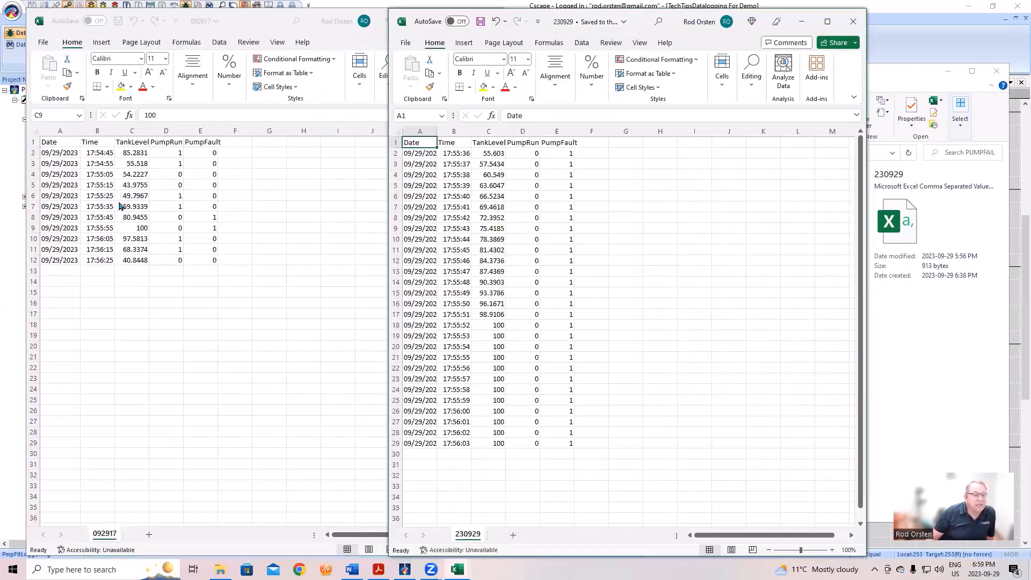
Step: Examine the time, tank level and PumpFault values recorded in the 230929 pump failure log
click(572, 154)
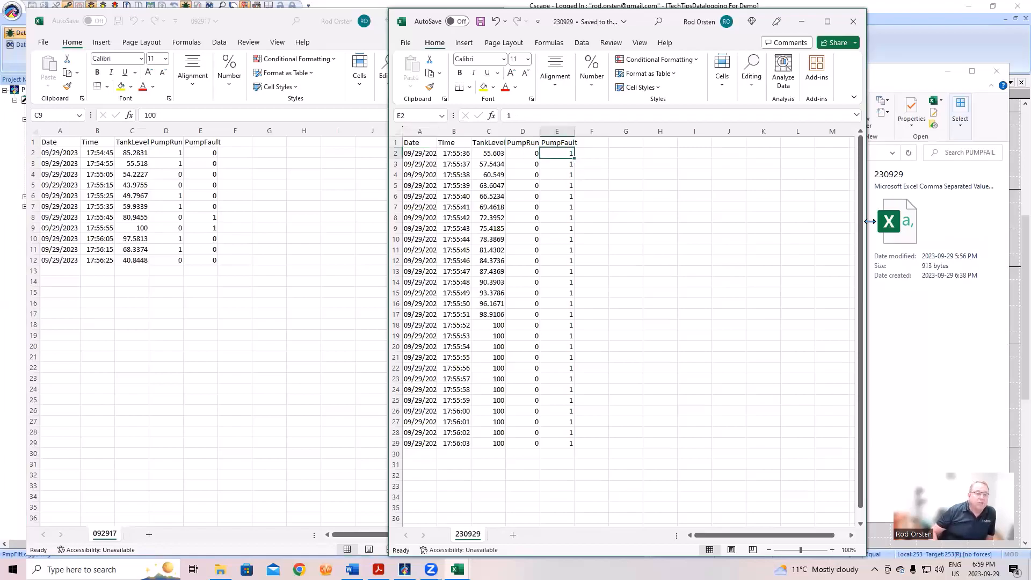
key(Left)
key(Left)
key(Left)
key(Right)
key(Right)
key(Right)
key(Right)
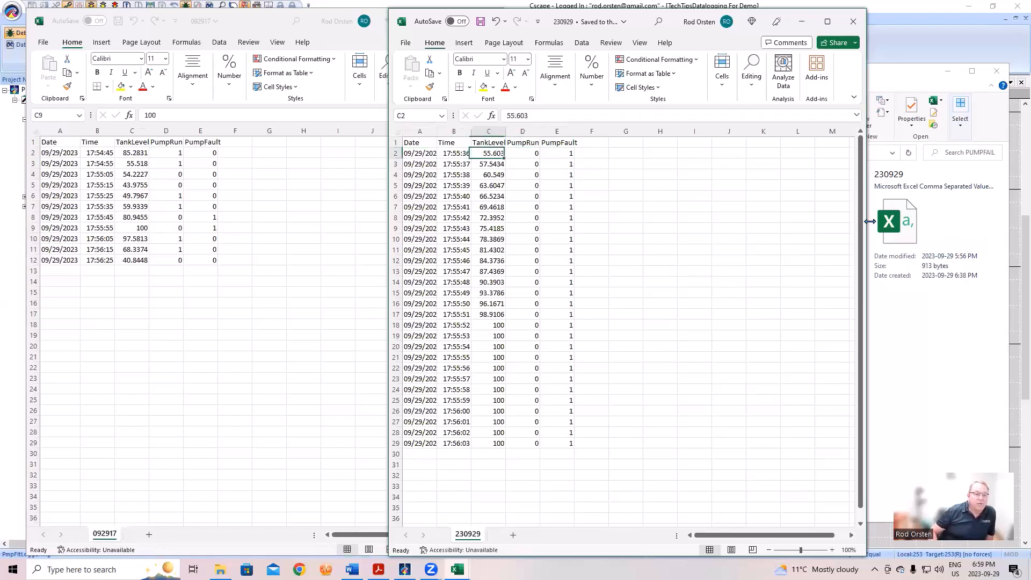
key(Down)
key(Down)
key(Left)
key(Down)
key(Down)
key(Down)
key(Down)
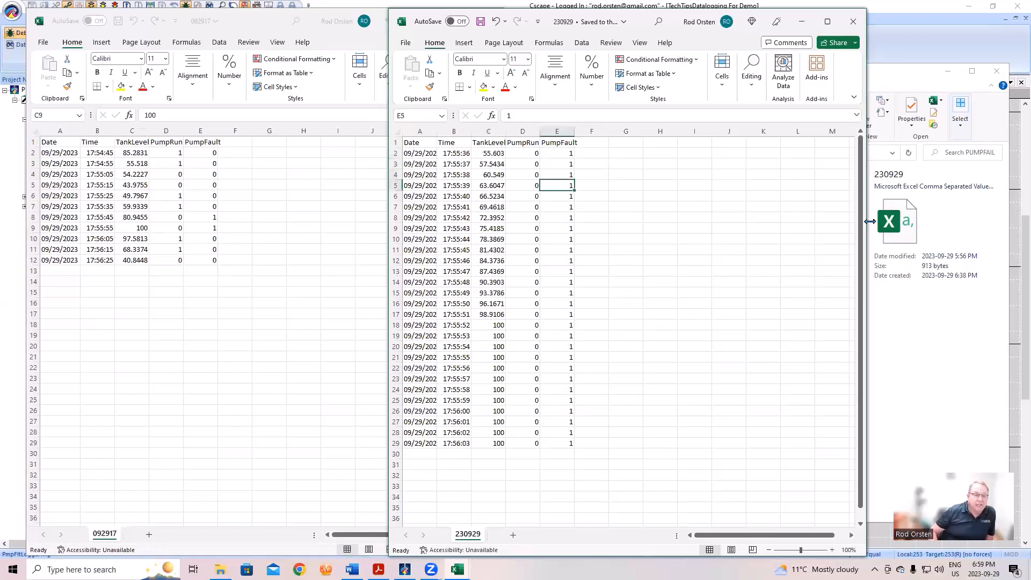
key(Down)
key(Down)
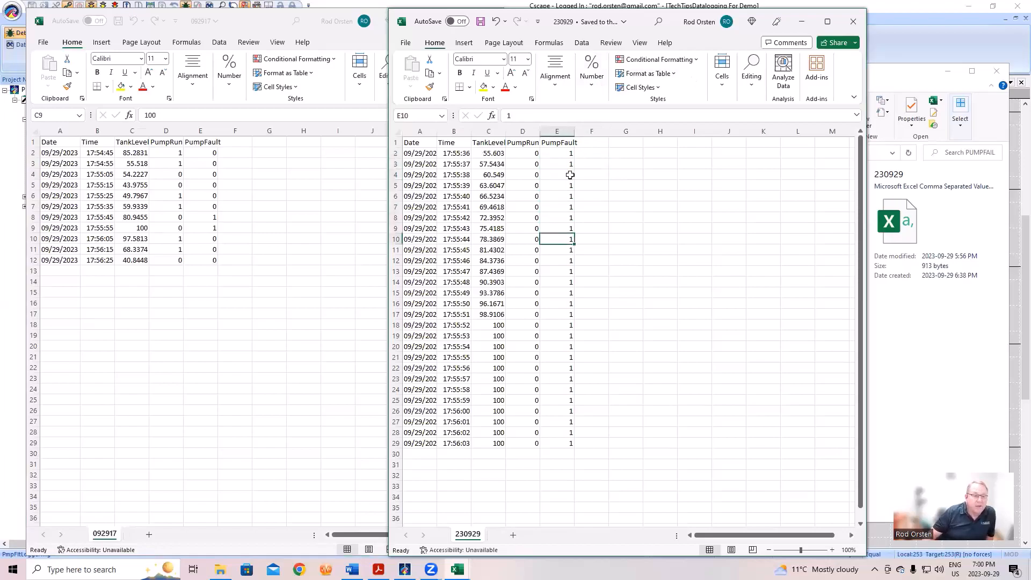
drag(565, 167, 563, 337)
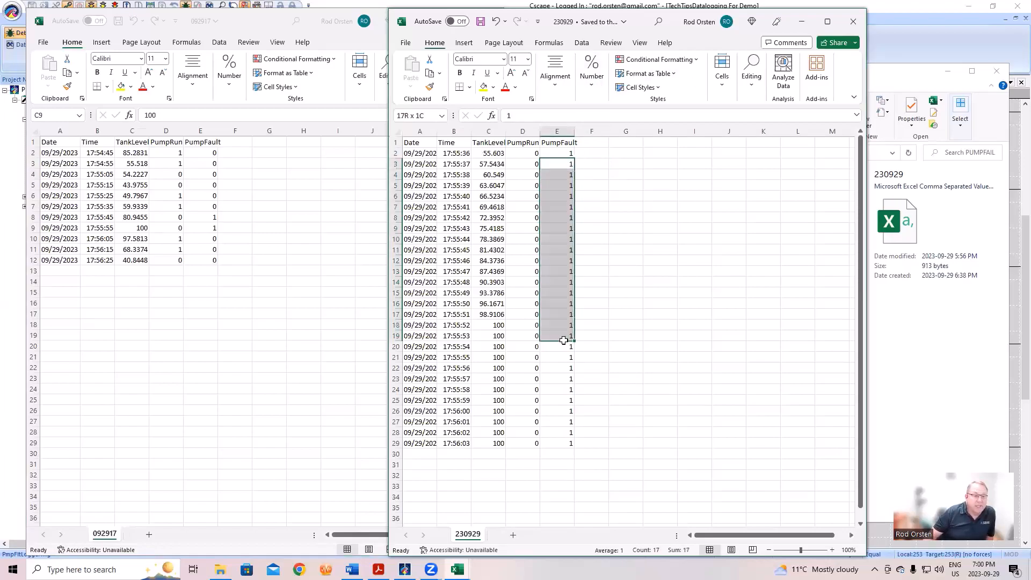
click(679, 247)
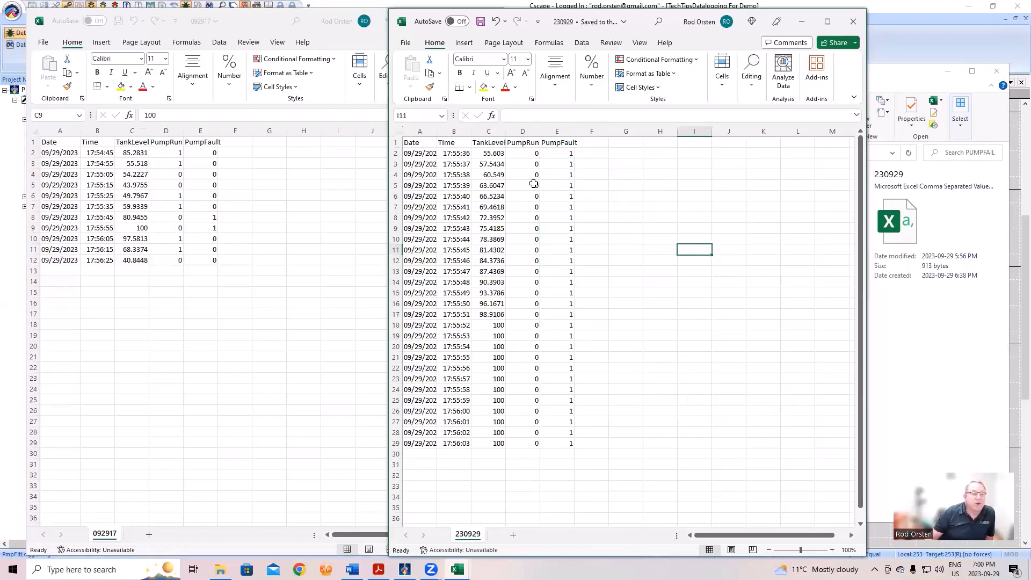
Step: Check the logging interval between successive timestamps and the TankLevel rise up to the 17:55:52 record in the 230929 log
click(462, 162)
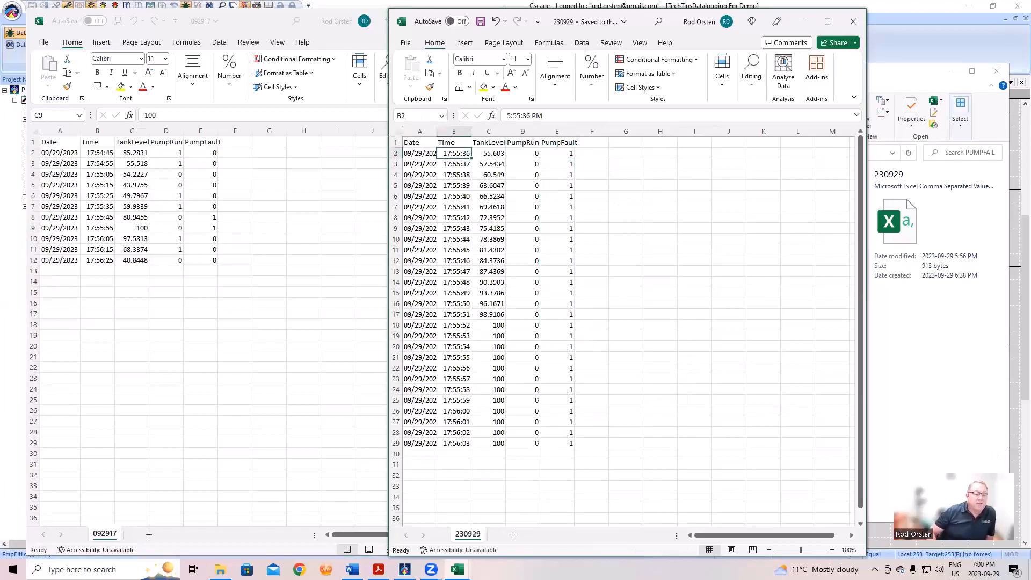
key(Down)
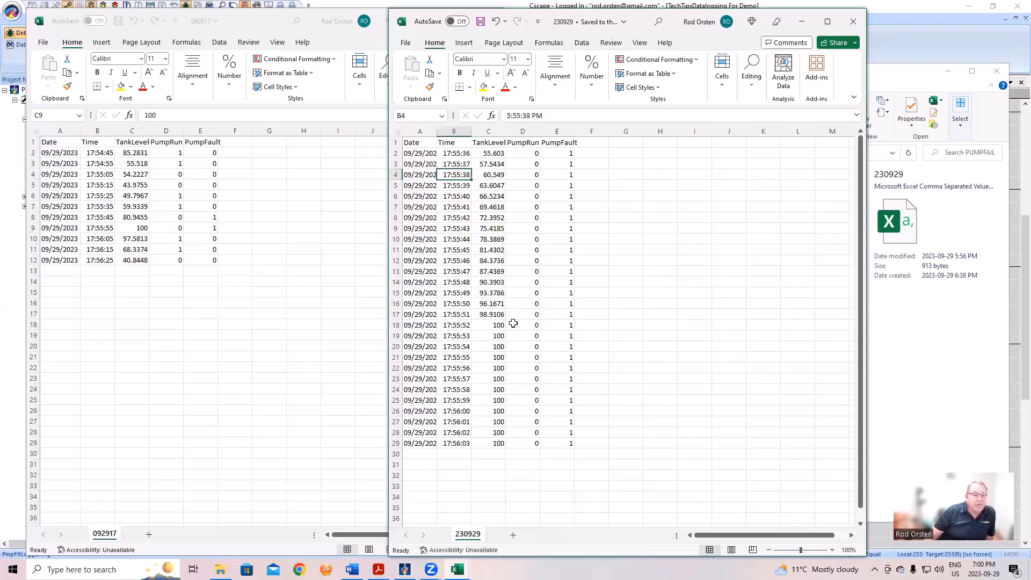
drag(491, 153, 502, 325)
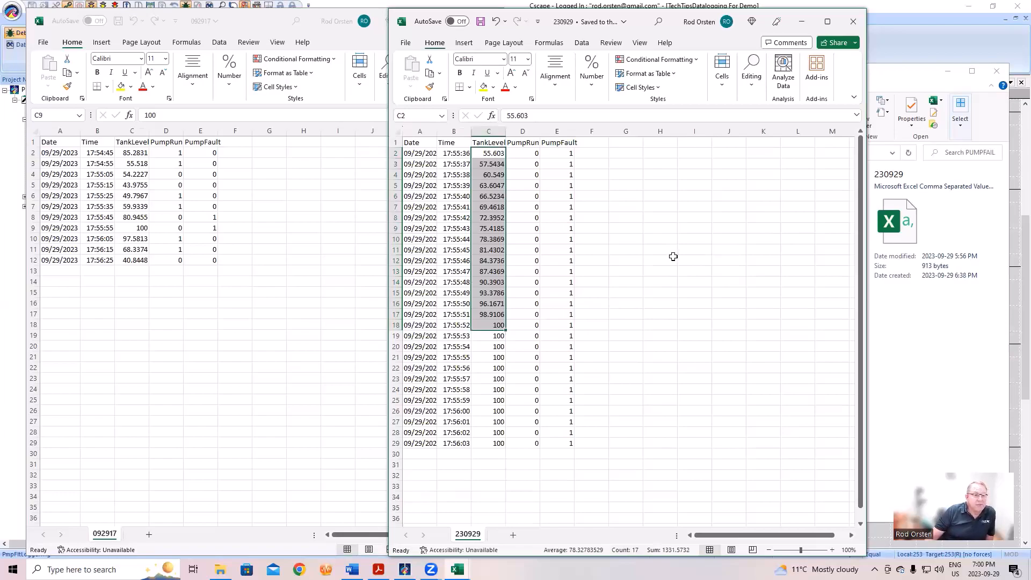
Step: Compare the two TankLevel readings logged during the pump fault in the 092917 log with the detailed readings in the 230929 log
click(136, 228)
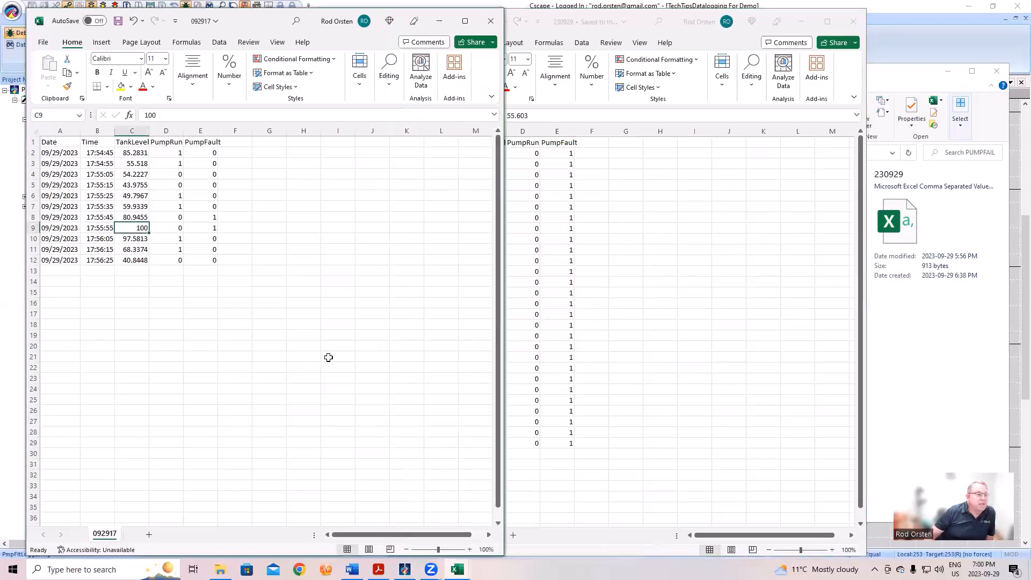
key(Up)
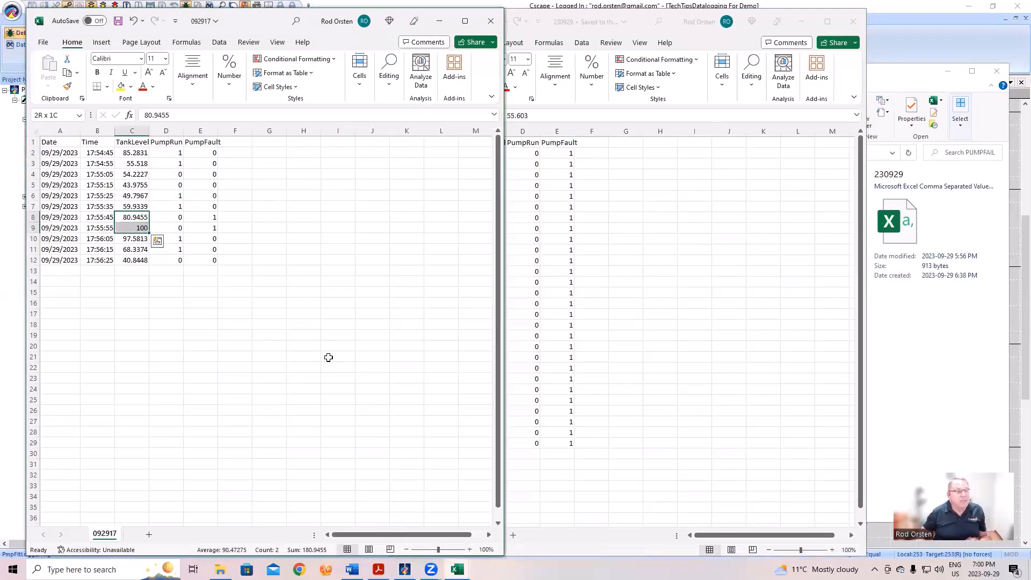
click(666, 216)
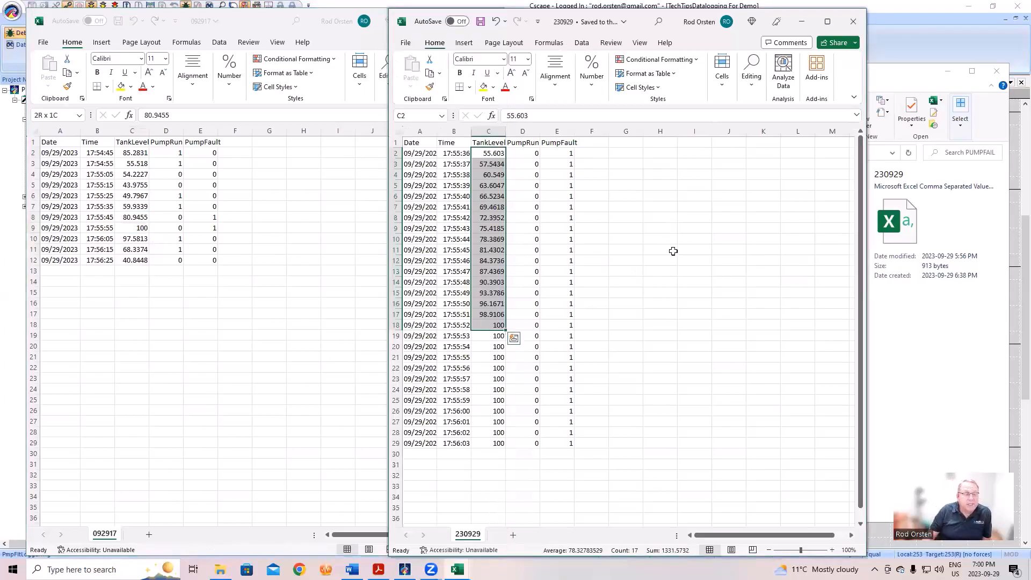